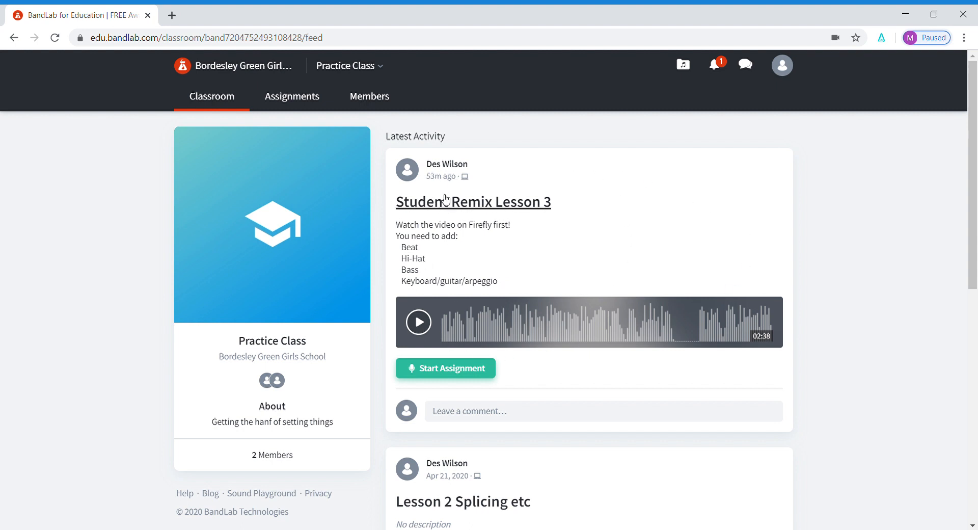
- Start the Student Remix Lesson 3 assignment from the teacher's assignment and close its brief in the mix editor
click(509, 202)
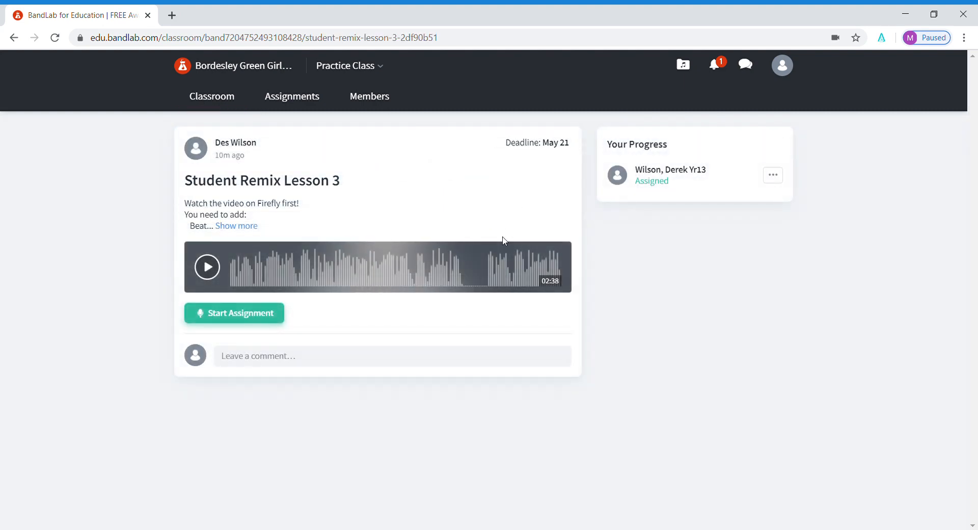
click(233, 316)
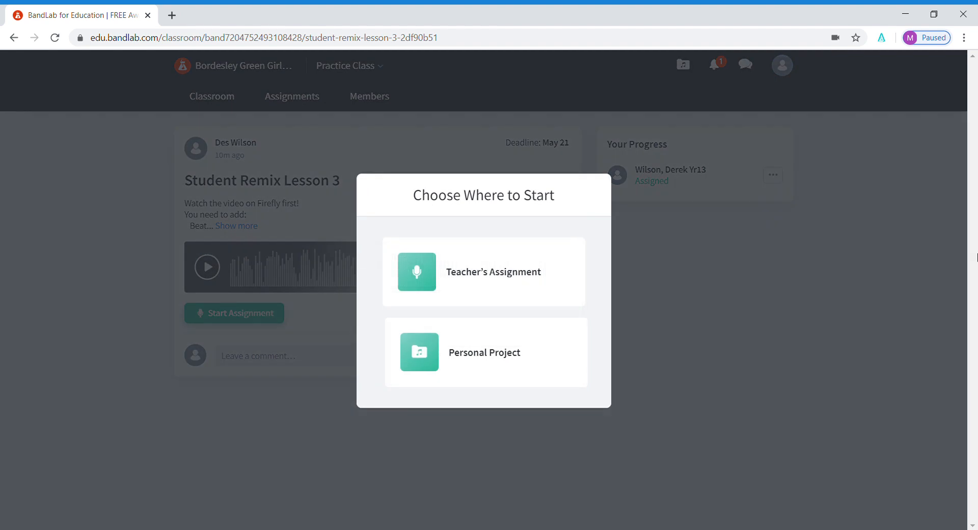
click(504, 273)
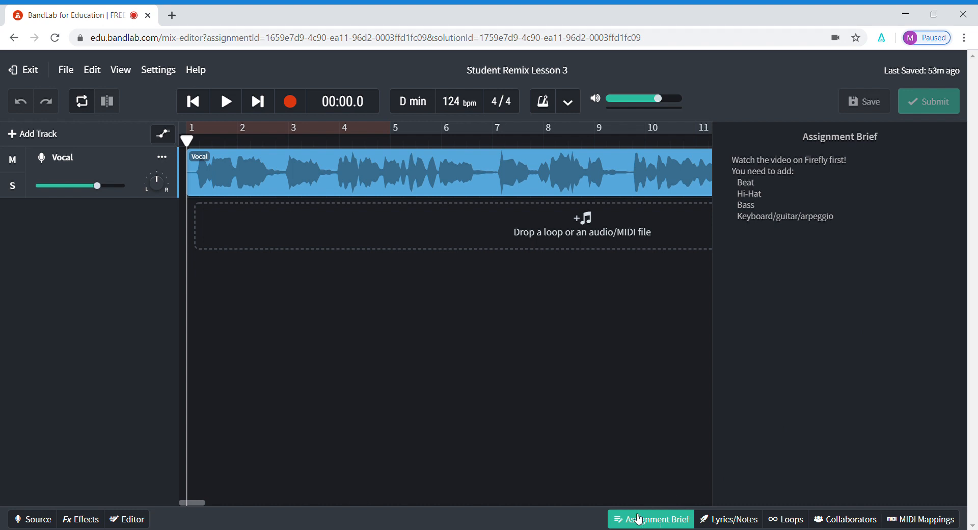
click(656, 522)
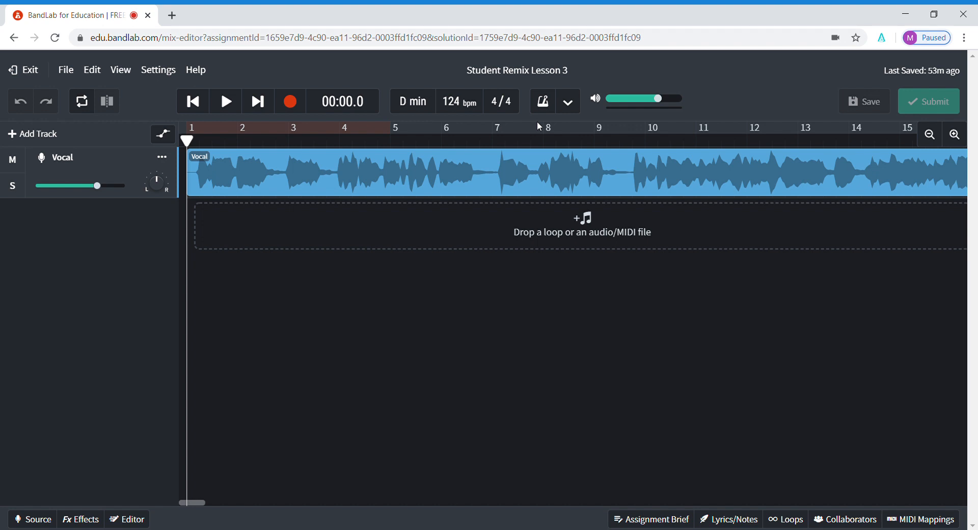
- Listen to the opening bars of the Vocal track and return the playhead to the start
key(space)
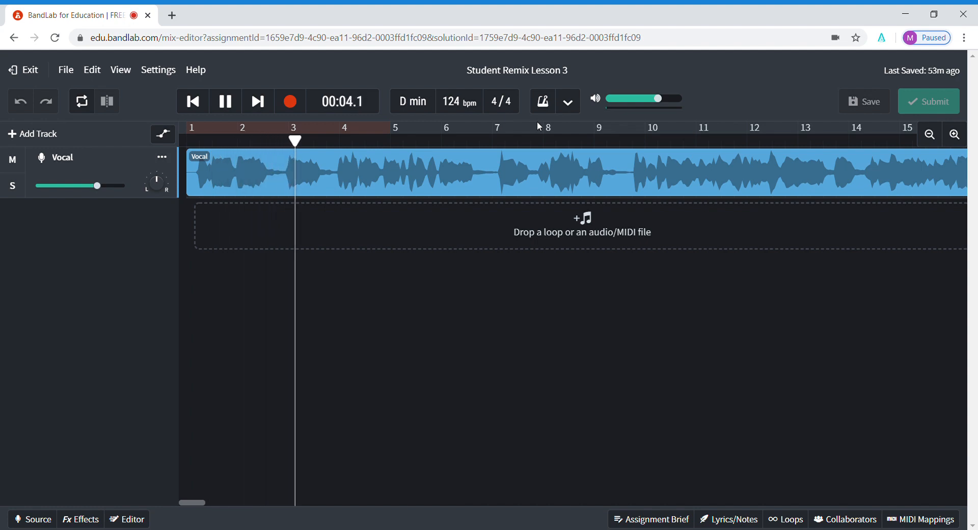
key(space)
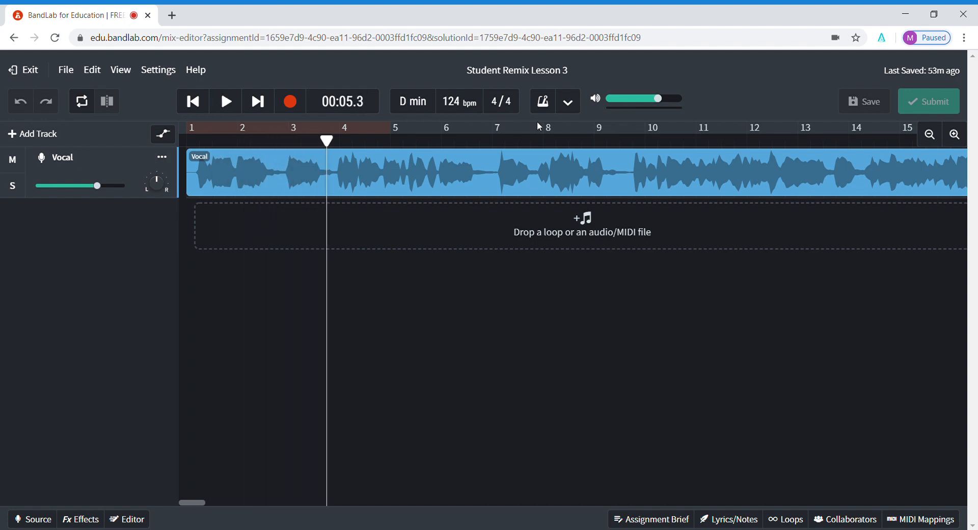
click(204, 103)
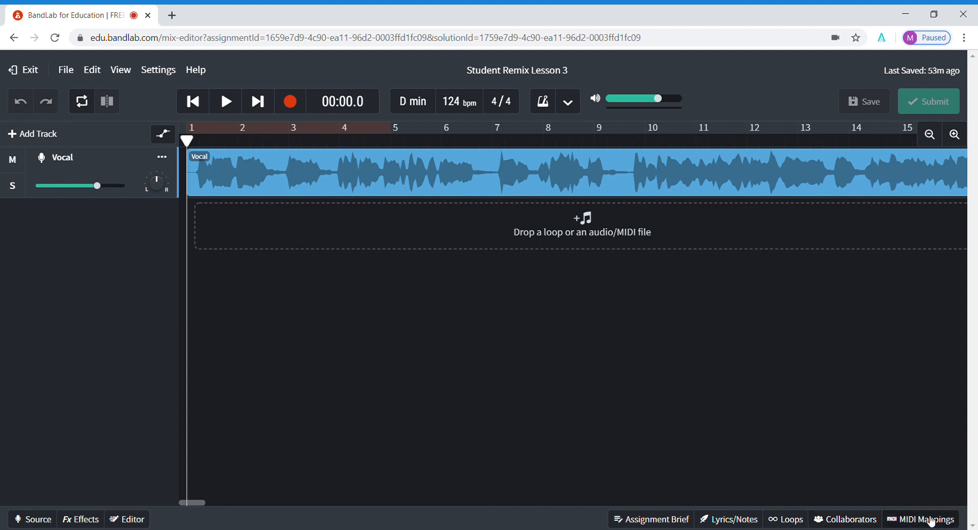
- Browse the loop packs and open the K-POP Expanded pack
click(796, 520)
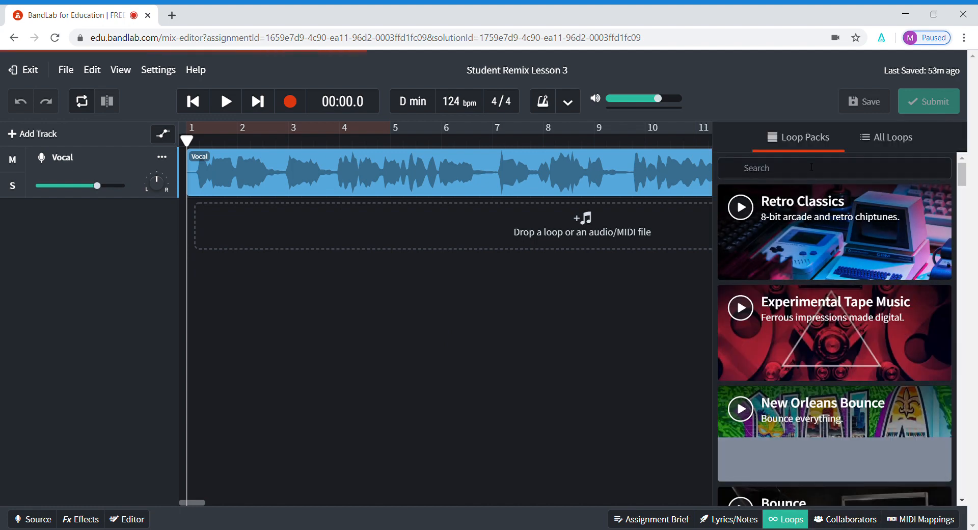
click(890, 144)
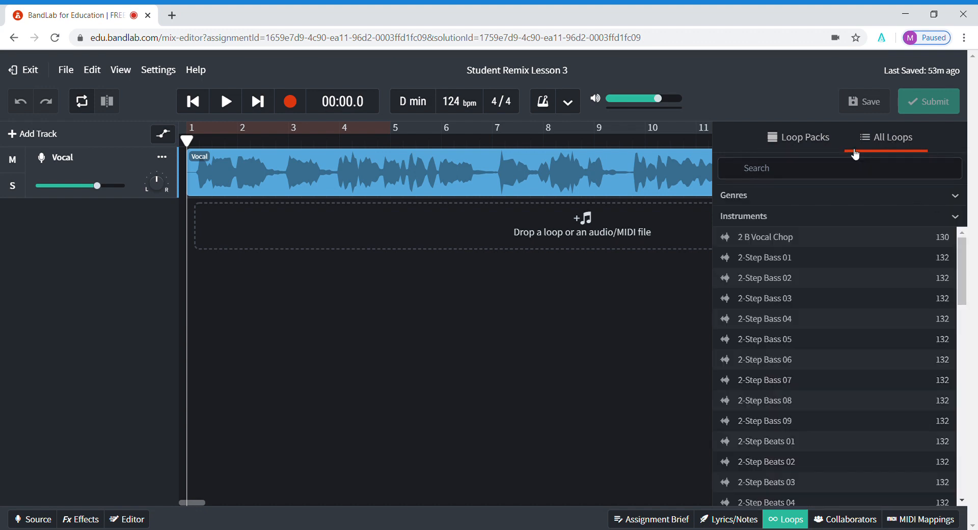
click(815, 142)
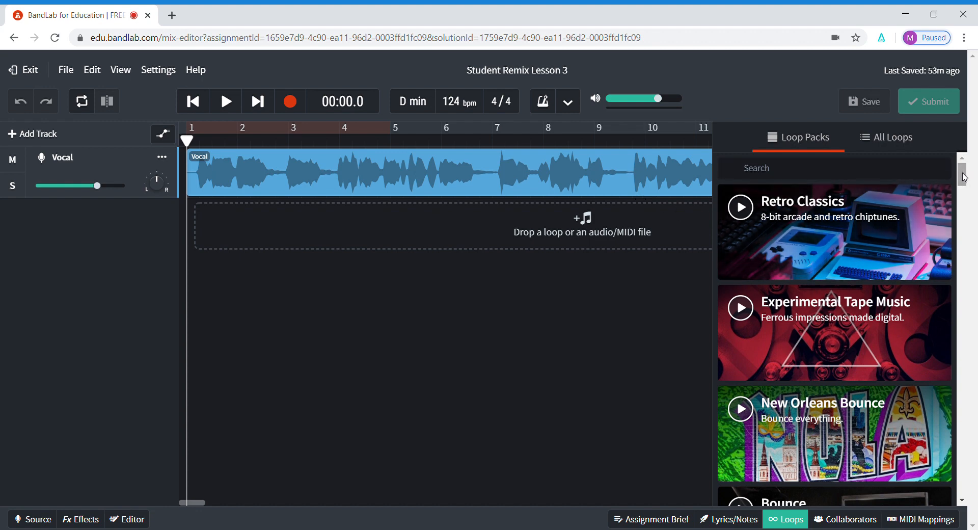
scroll(841, 257, down, 3)
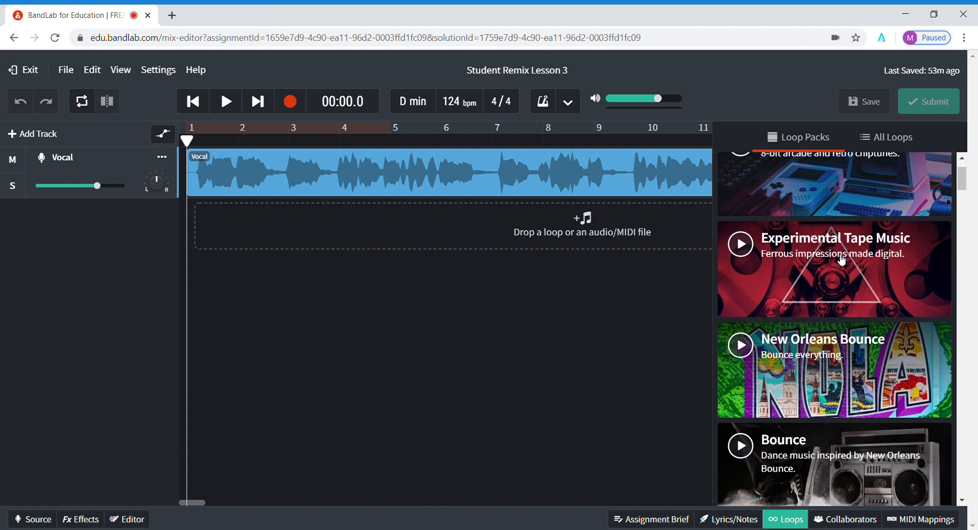
scroll(842, 260, down, 2)
scroll(840, 311, down, 2)
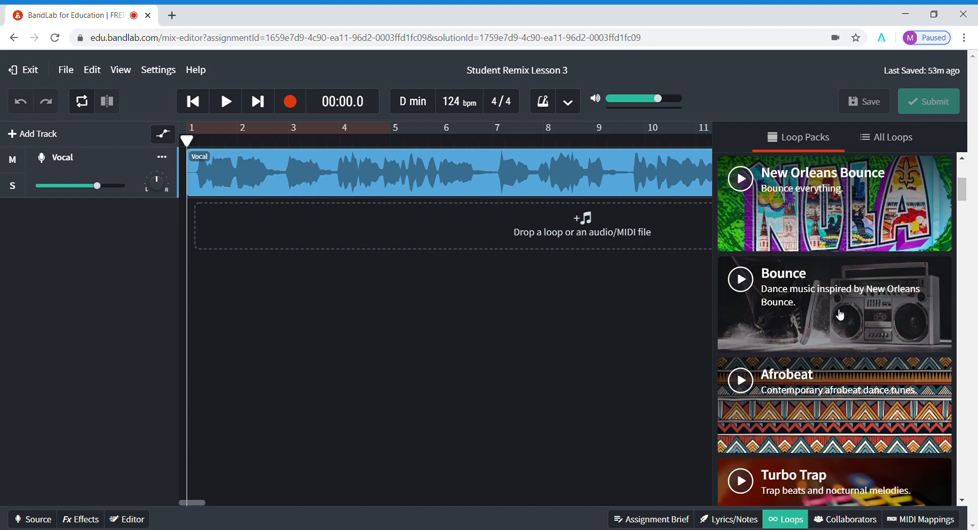
scroll(840, 315, down, 3)
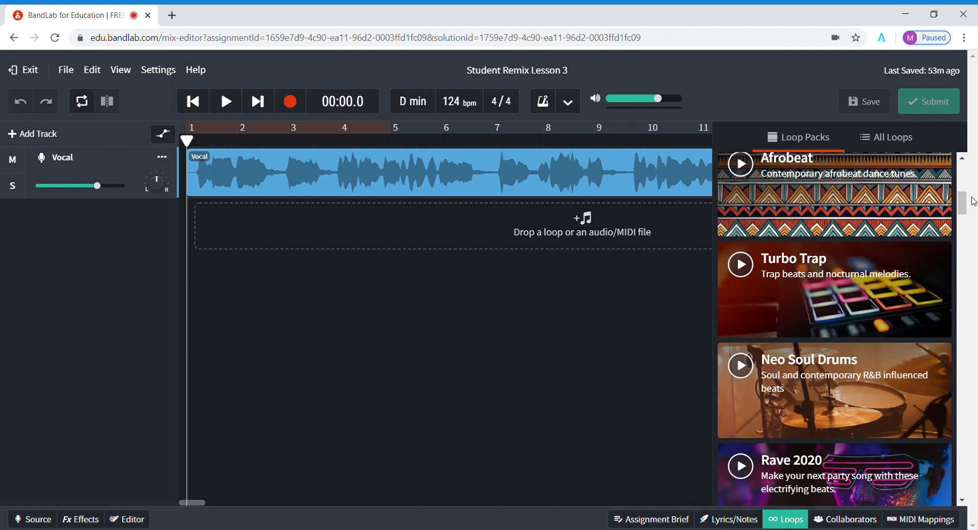
drag(961, 212, 955, 479)
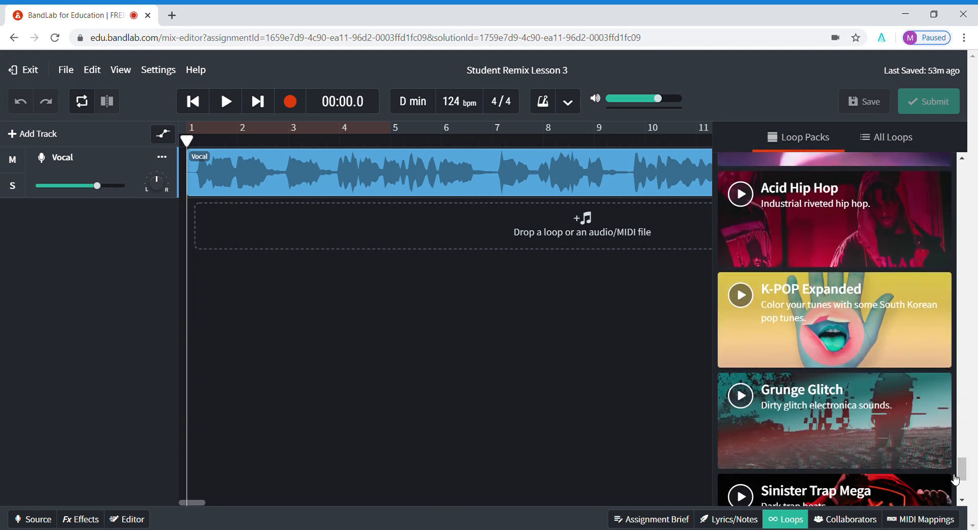
click(827, 313)
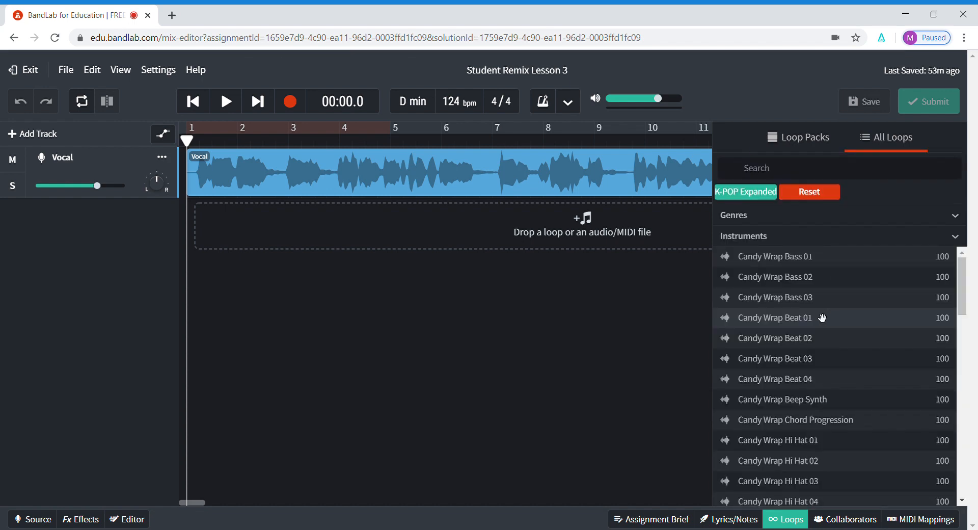
- Look through the K-POP Expanded loops and check the assignment brief for the required parts
scroll(830, 326, down, 15)
scroll(838, 350, up, 15)
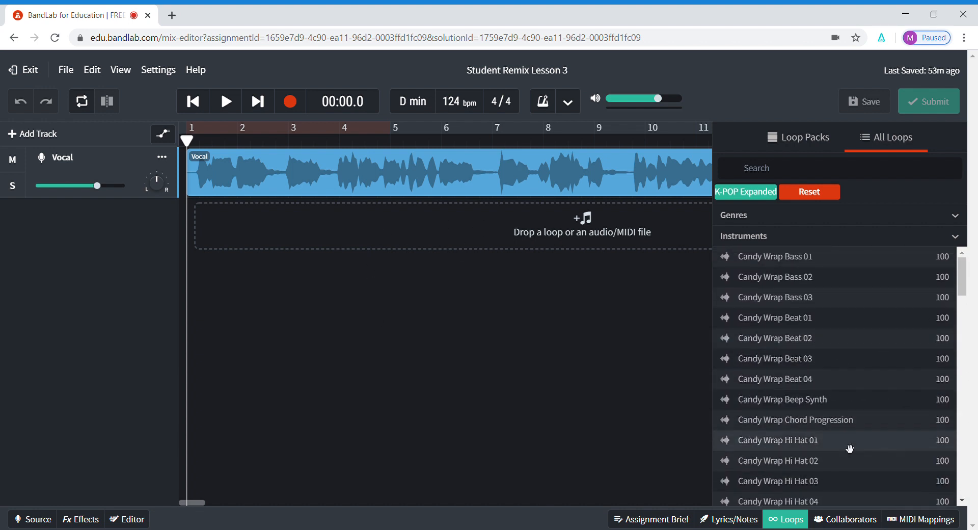
click(668, 522)
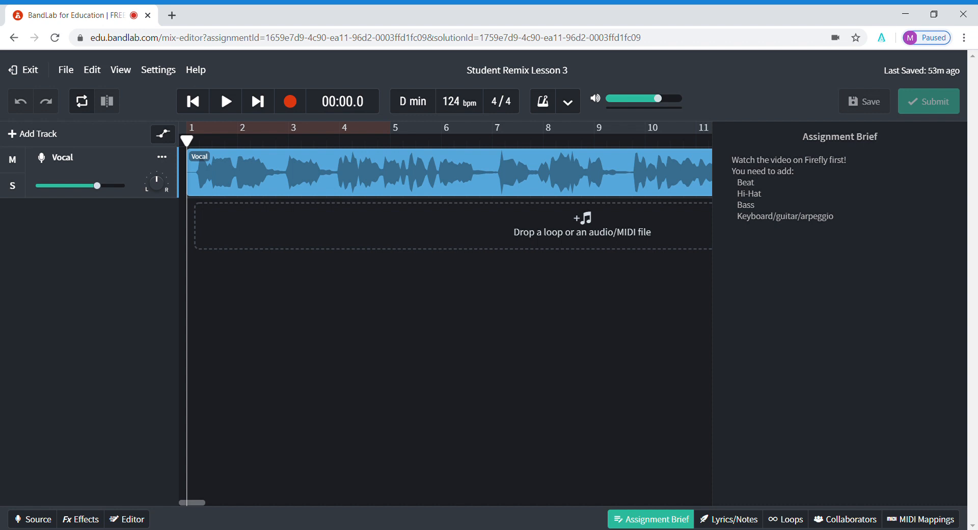
click(654, 519)
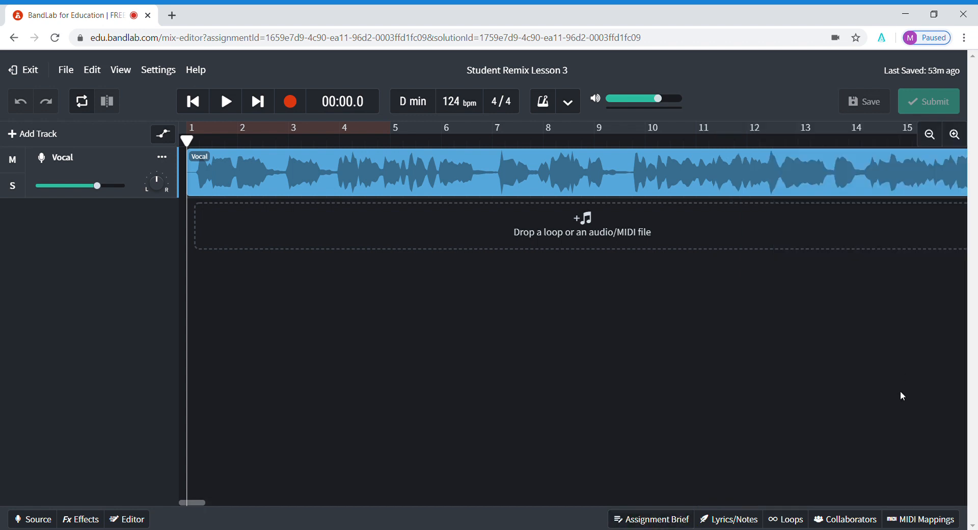
click(784, 519)
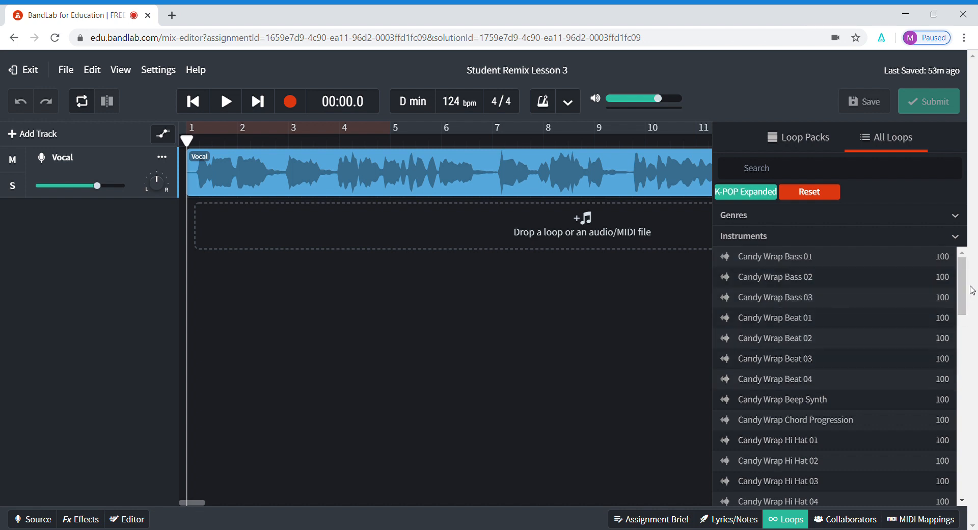
scroll(950, 366, down, 7)
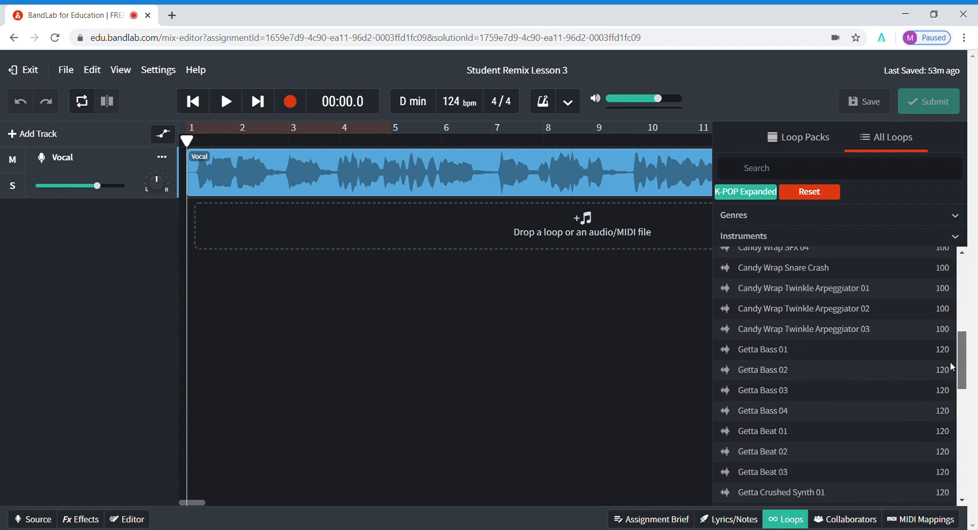
scroll(950, 362, down, 2)
scroll(949, 372, down, 12)
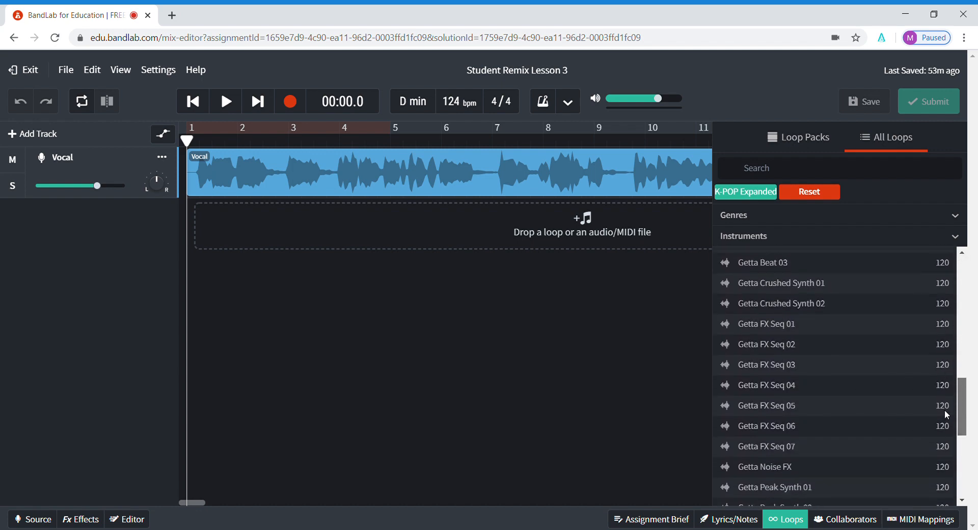
scroll(947, 478, down, 2)
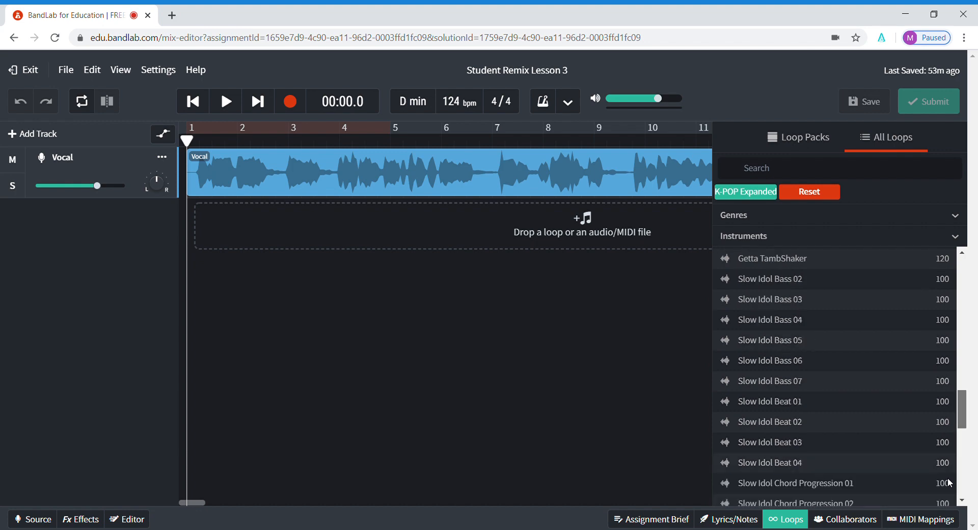
scroll(952, 448, up, 6)
scroll(957, 428, up, 10)
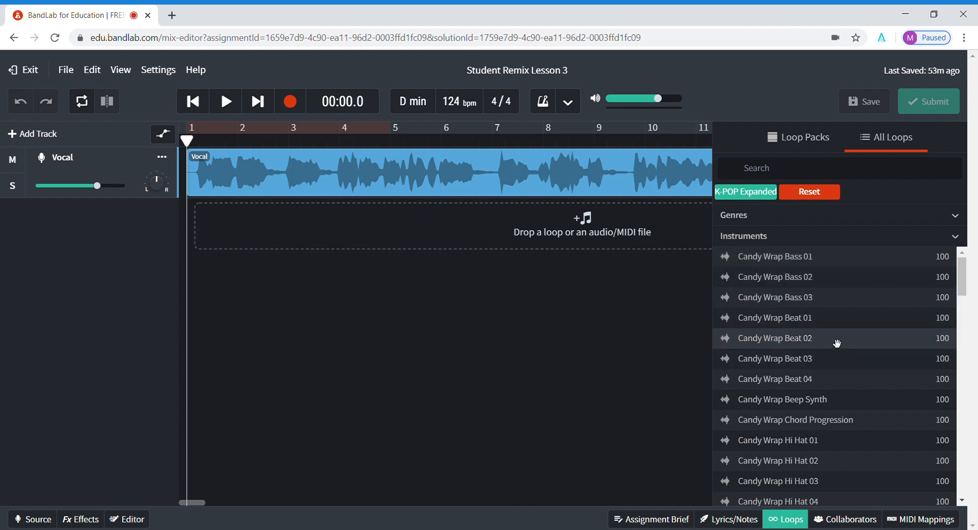
- Preview Candy Wrap Beat 01 and add it on a new track below the vocal, starting at bar 1
click(727, 321)
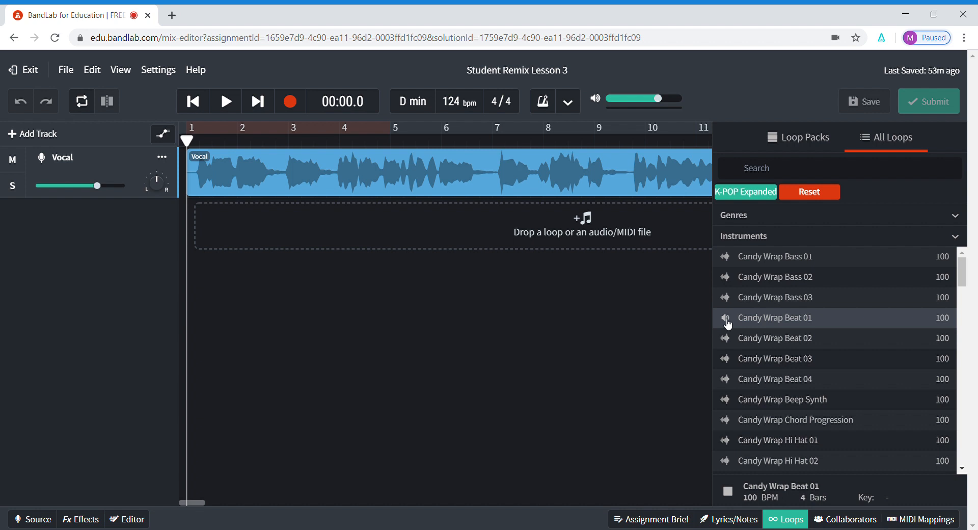
click(727, 321)
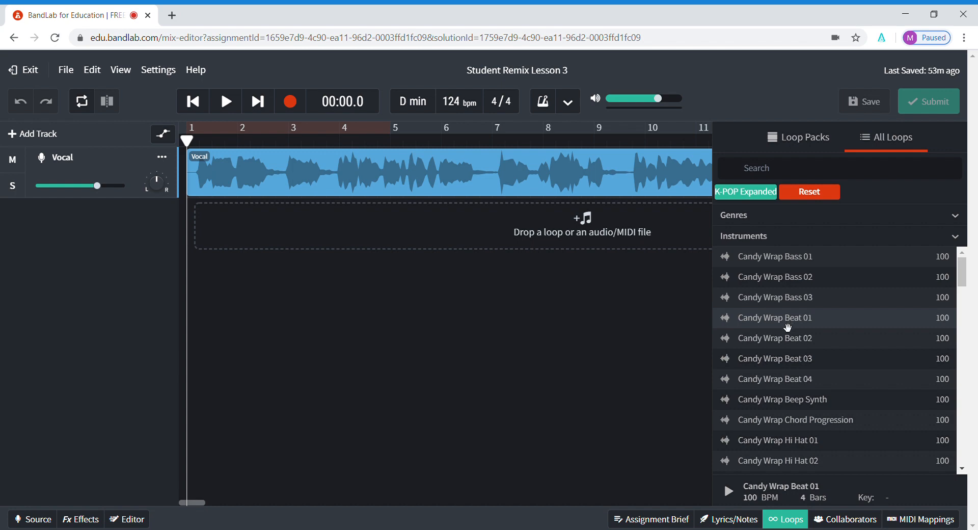
drag(788, 327, 456, 232)
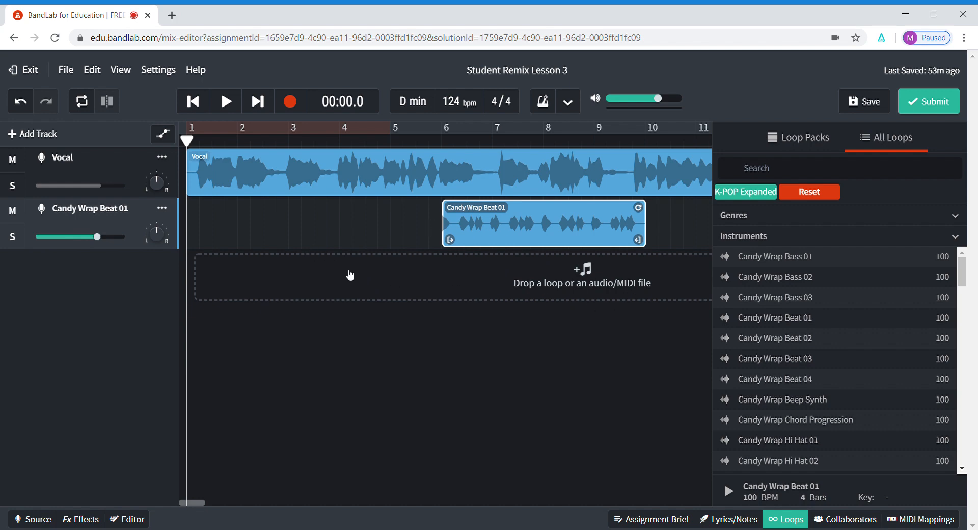
drag(514, 228, 236, 231)
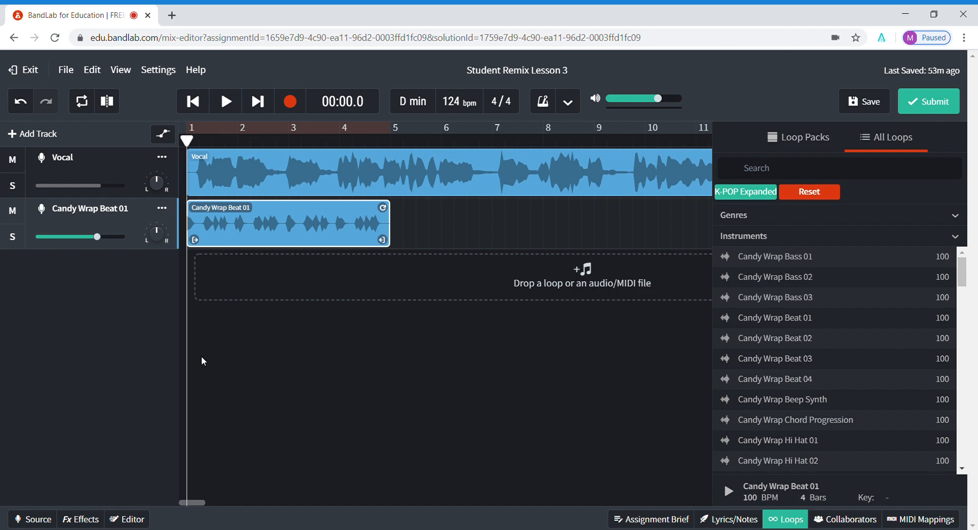
- Listen to the vocal and beat together, and check the assignment brief for the next required part
click(225, 104)
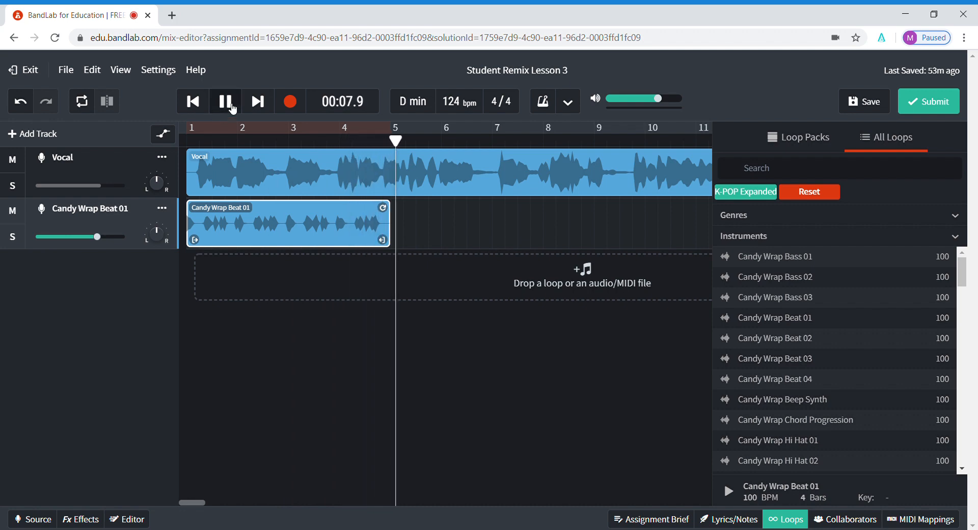
click(226, 102)
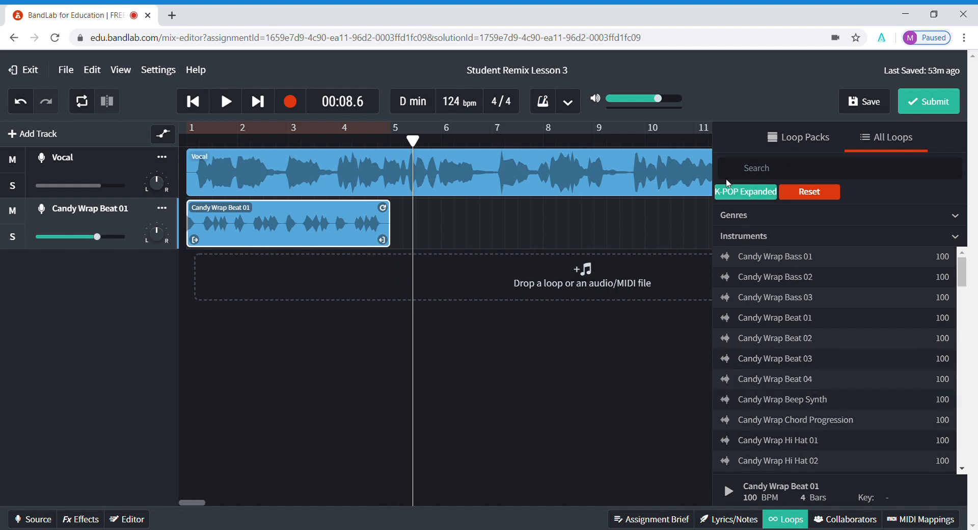
click(651, 520)
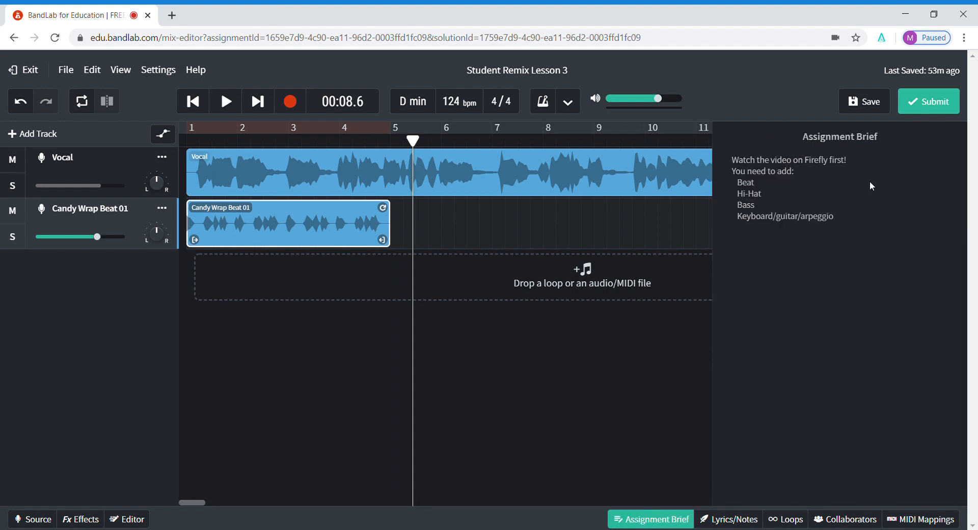
click(652, 523)
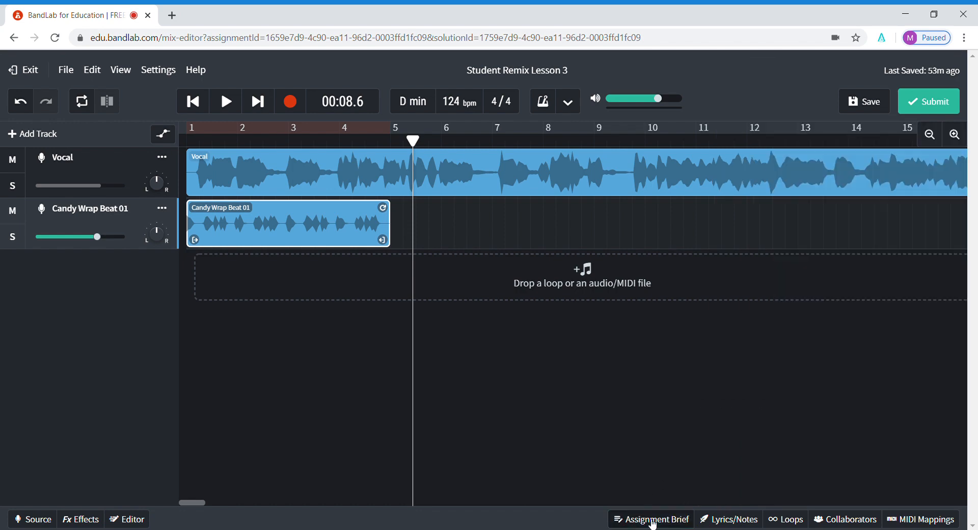
- Preview the Candy Wrap Hi Hat 01, 02, 03 and 04 loops one after another in the K-POP Expanded pack
click(787, 520)
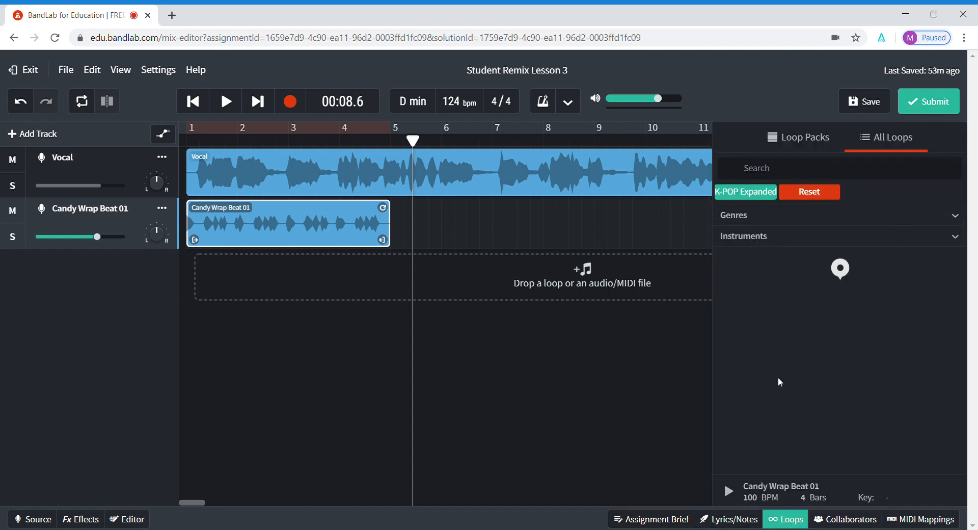
scroll(812, 379, down, 3)
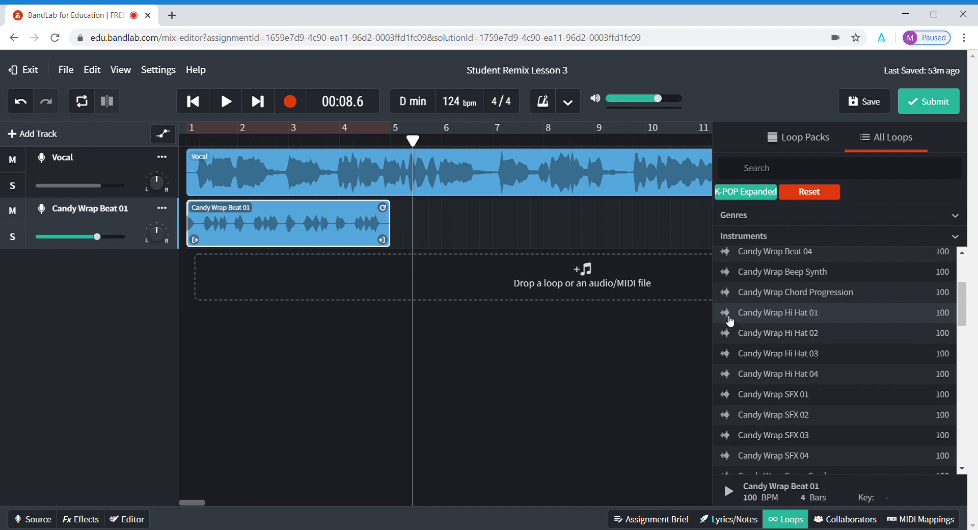
click(725, 312)
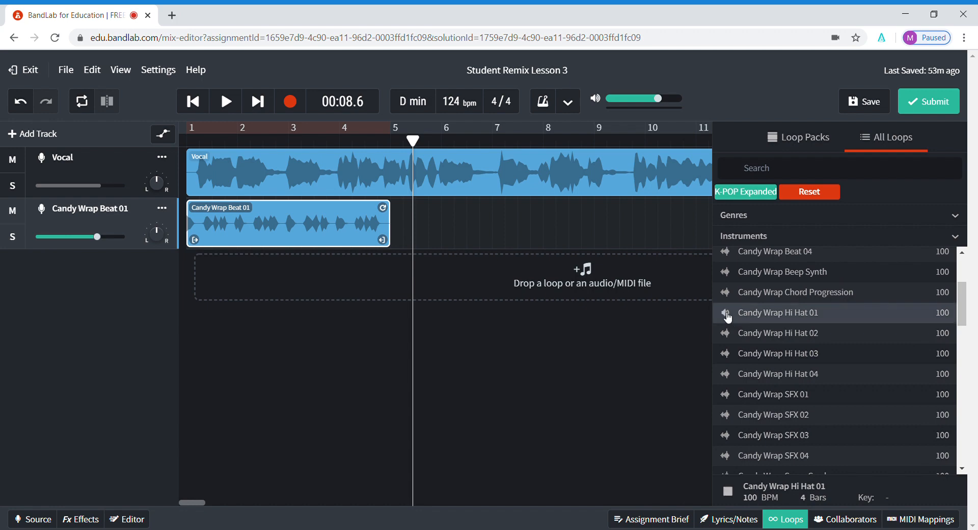
click(727, 316)
click(728, 337)
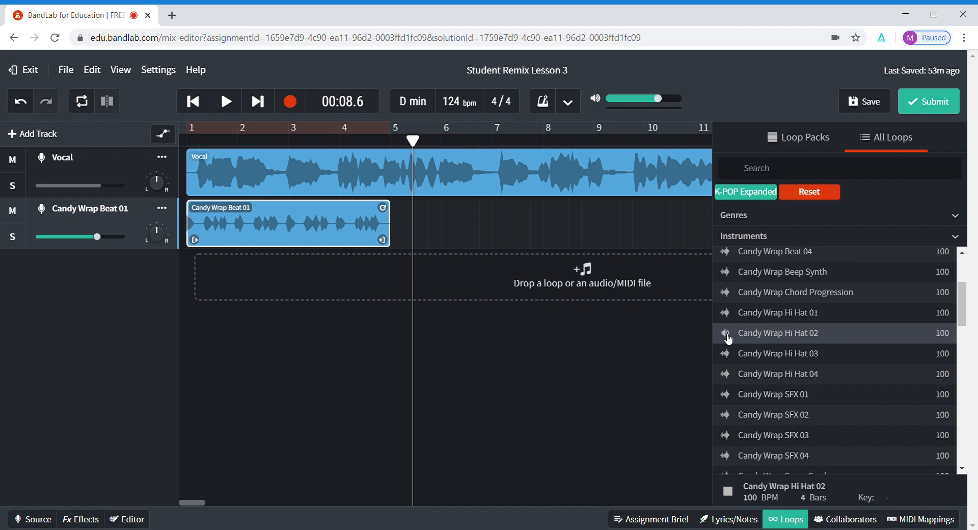
click(728, 338)
click(730, 357)
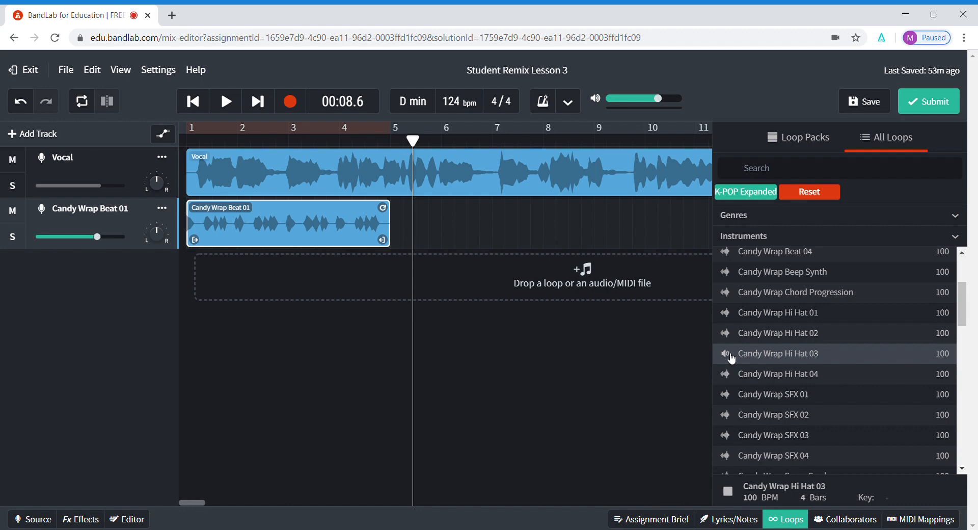
click(732, 358)
click(730, 379)
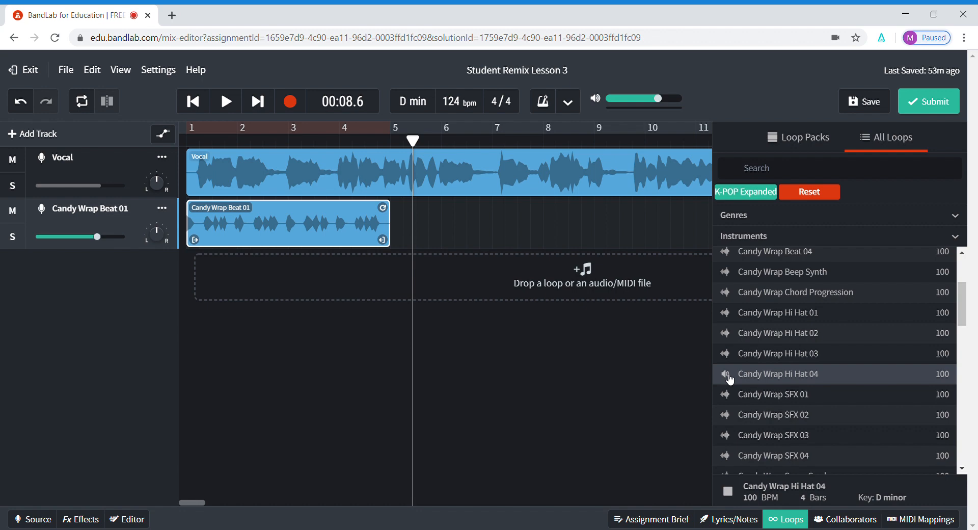
click(729, 378)
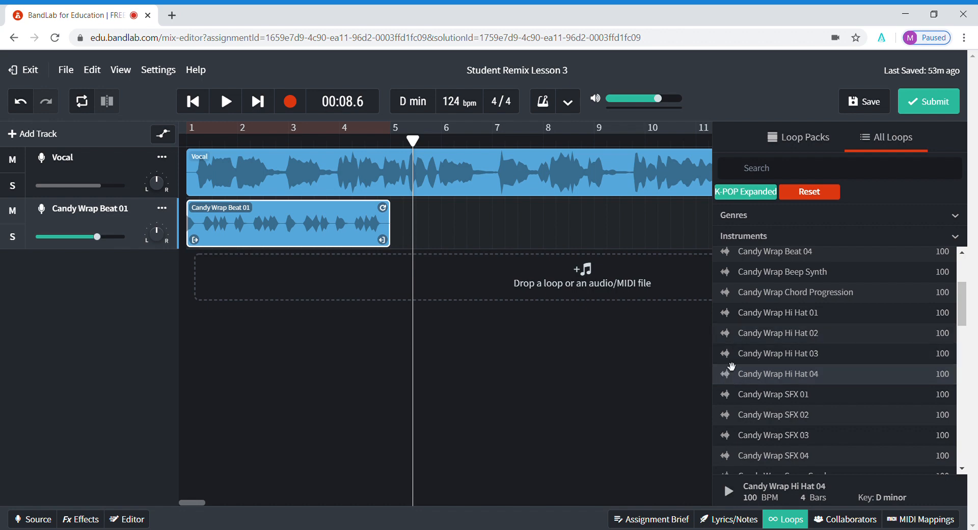
- Add Candy Wrap Hi Hat 02 on a new track below the beat, starting at bar 1
click(782, 343)
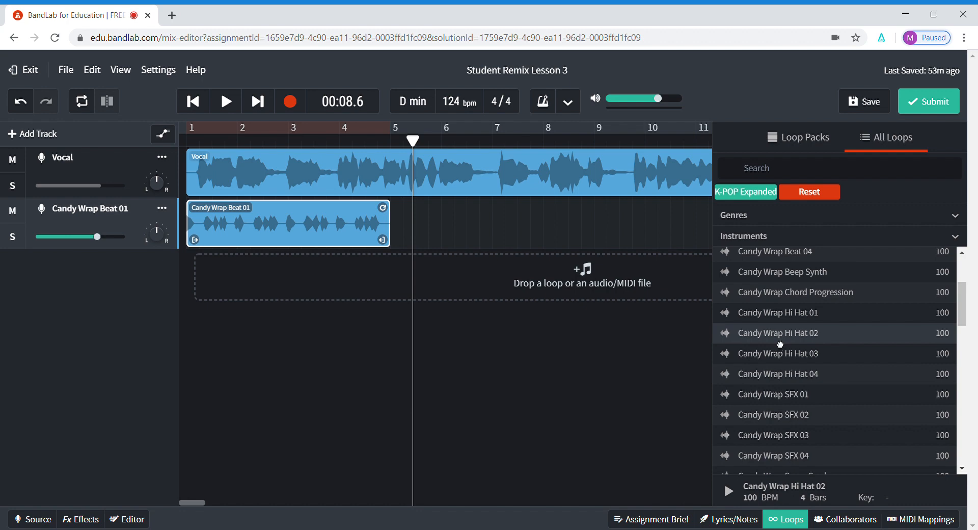
drag(780, 344, 467, 285)
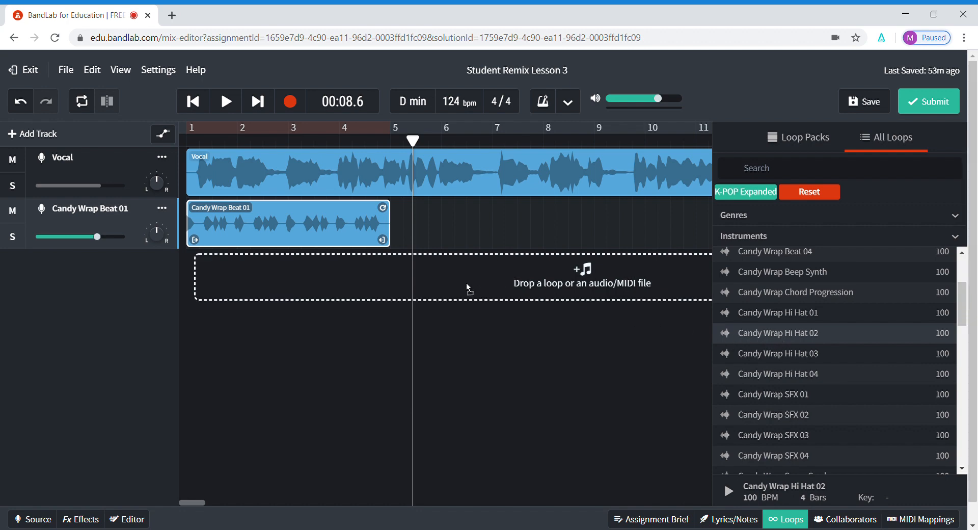
drag(270, 277, 269, 278)
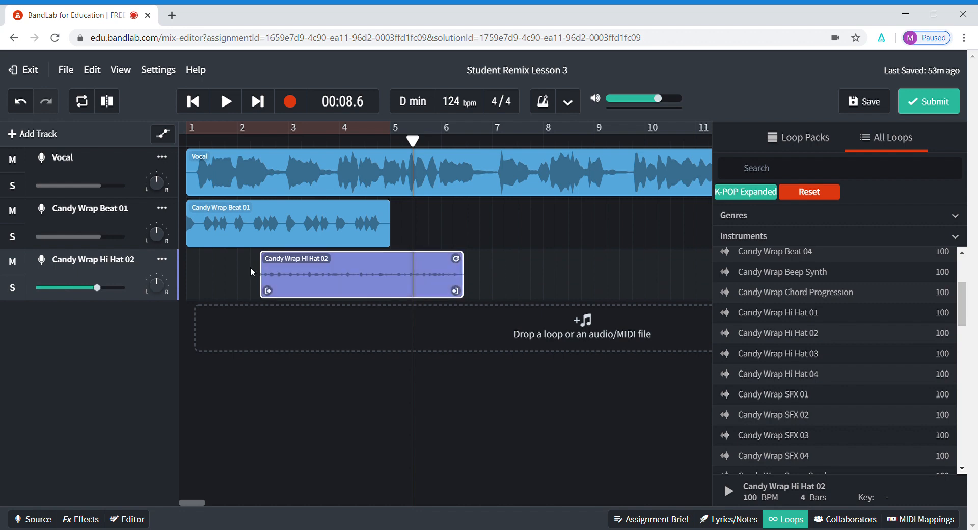
drag(351, 280, 278, 280)
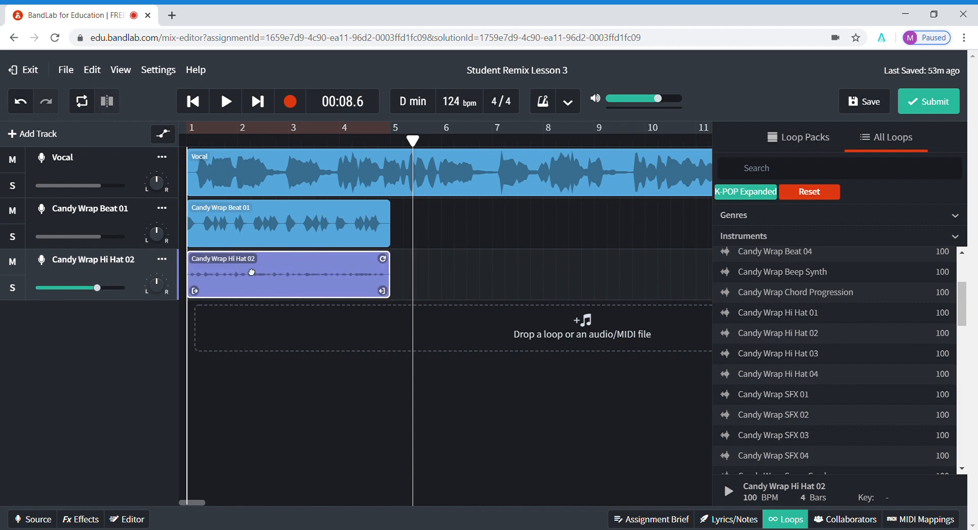
- Listen to the vocal, beat and hi-hat together from the start, and check the assignment brief for the next required part
click(229, 102)
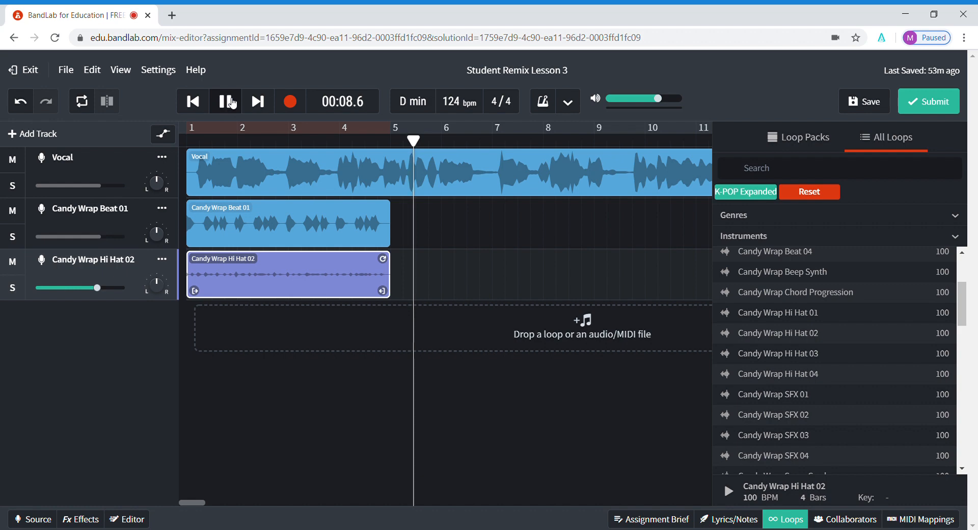
click(229, 103)
click(195, 104)
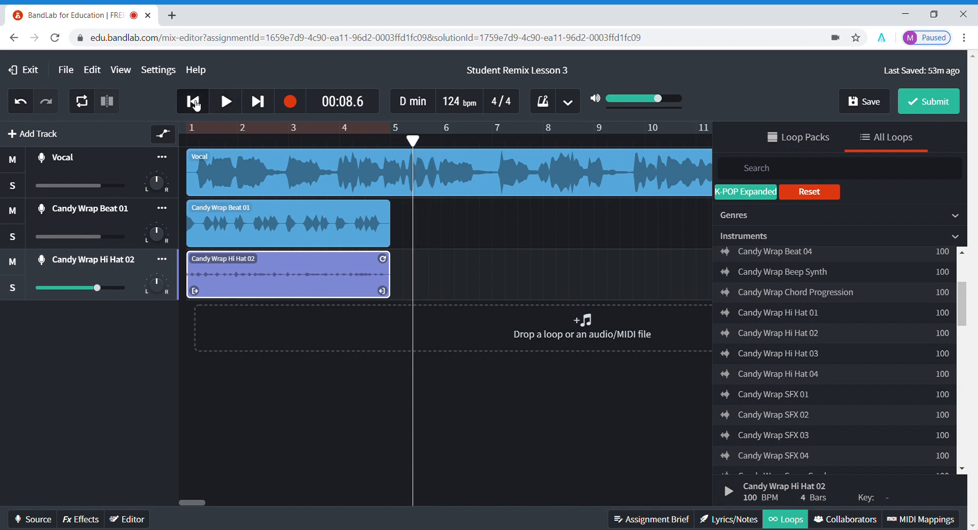
click(195, 104)
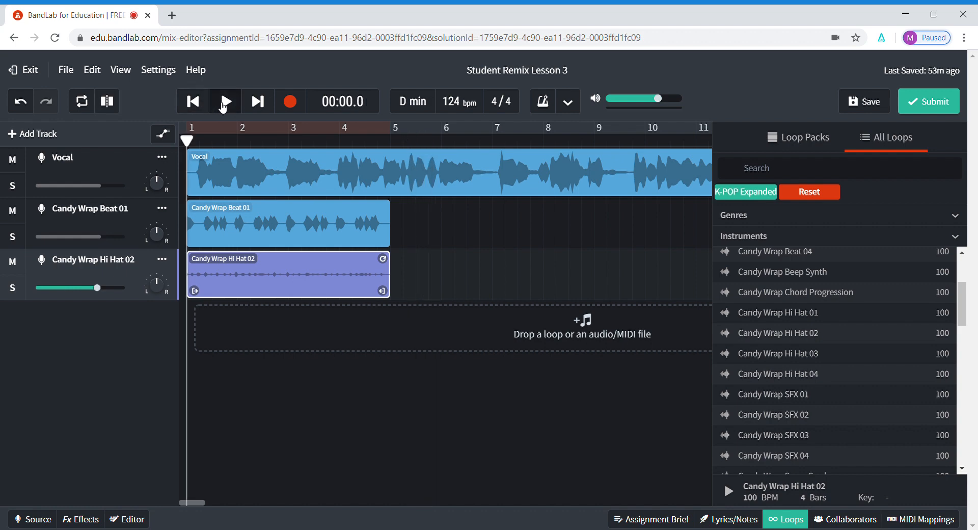
click(224, 103)
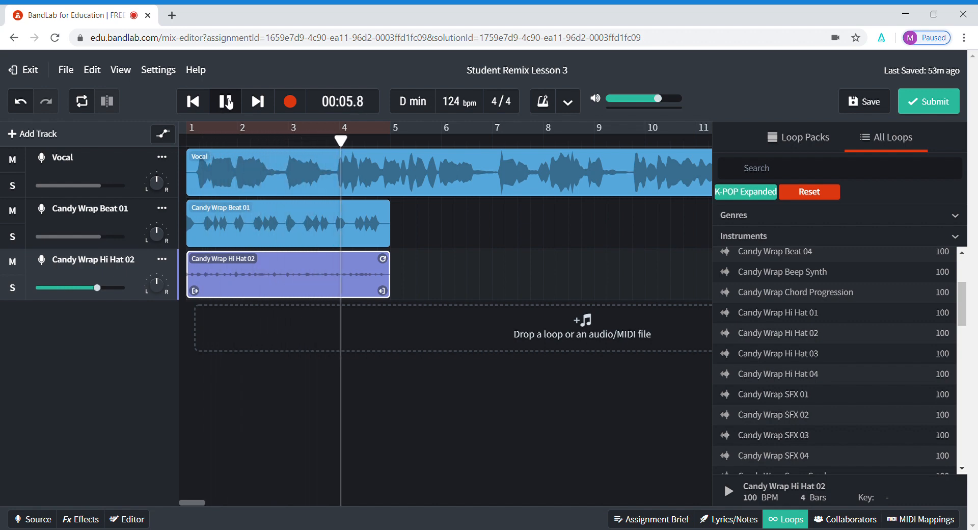
click(229, 104)
click(193, 101)
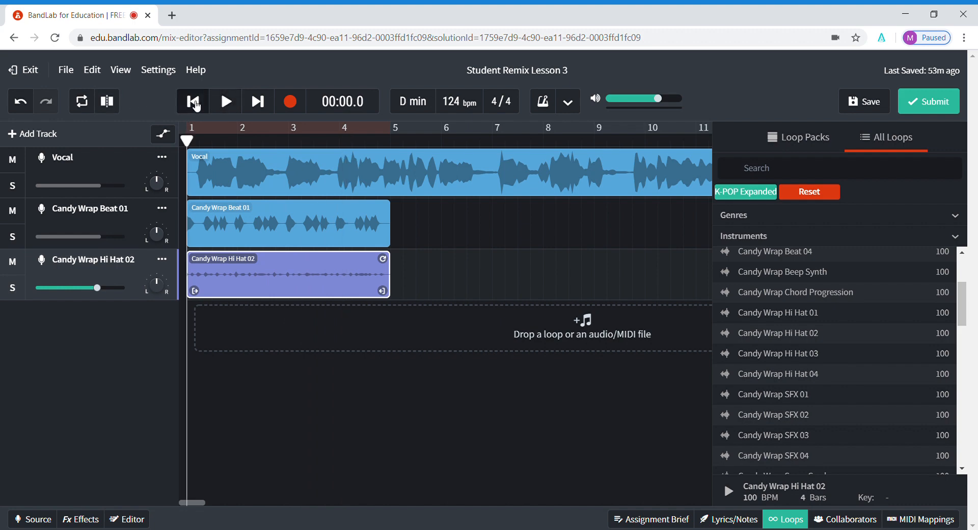
click(668, 521)
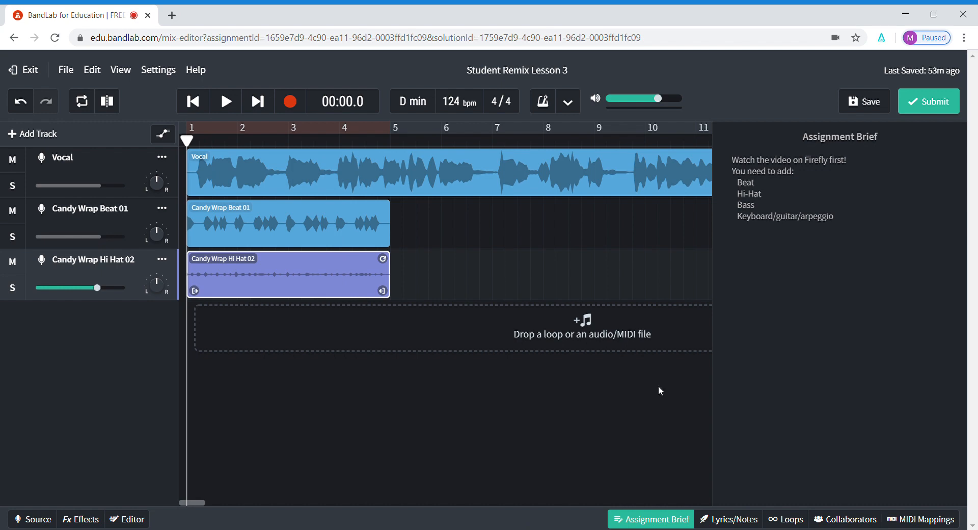
click(622, 522)
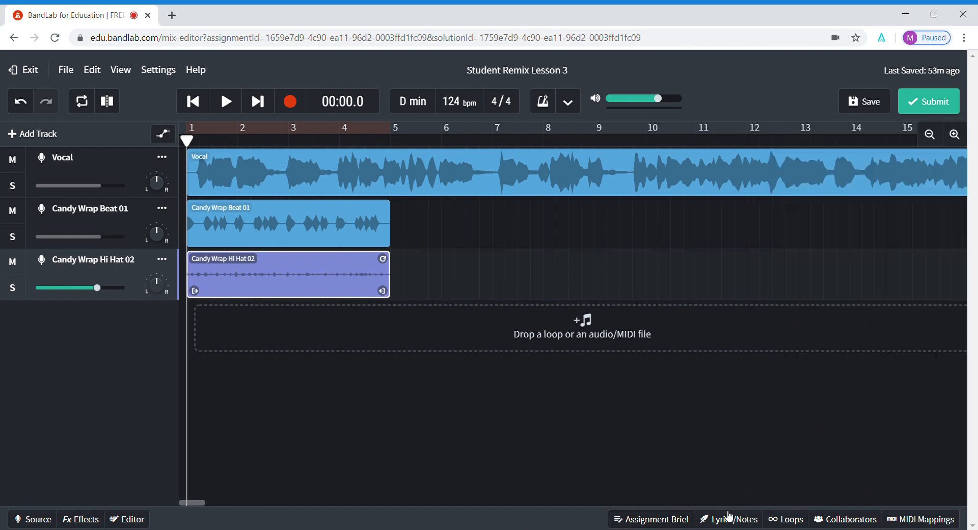
- Preview Candy Wrap Bass 01 and add it on a new track below the hi-hat, starting at bar 1
click(788, 520)
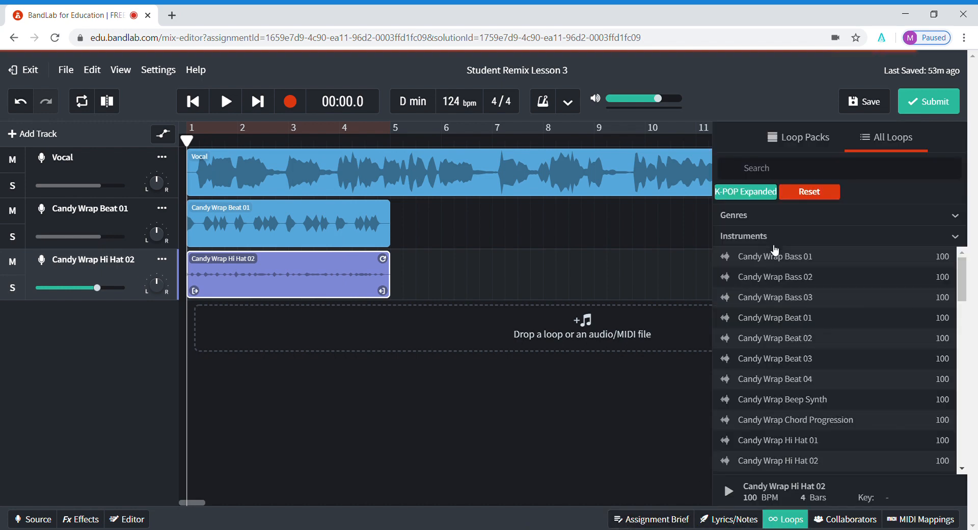
scroll(810, 382, up, 2)
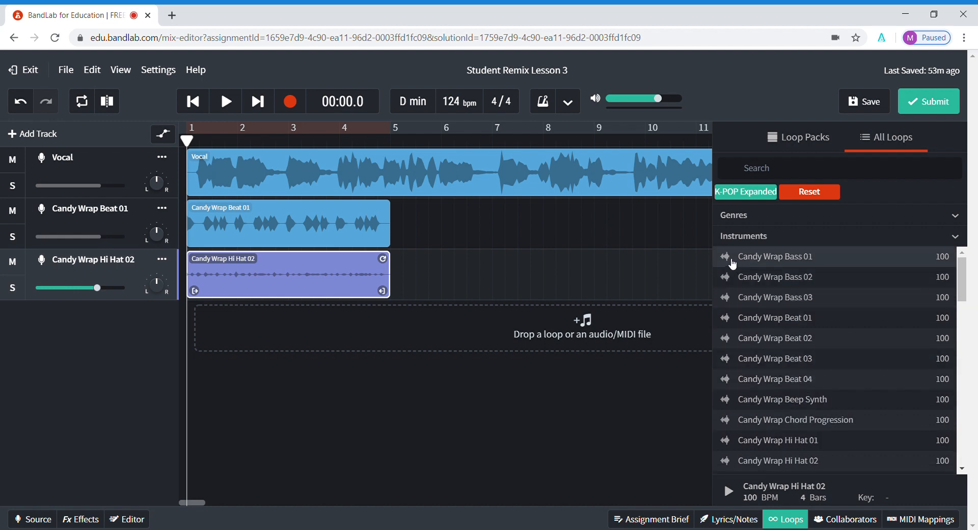
click(732, 262)
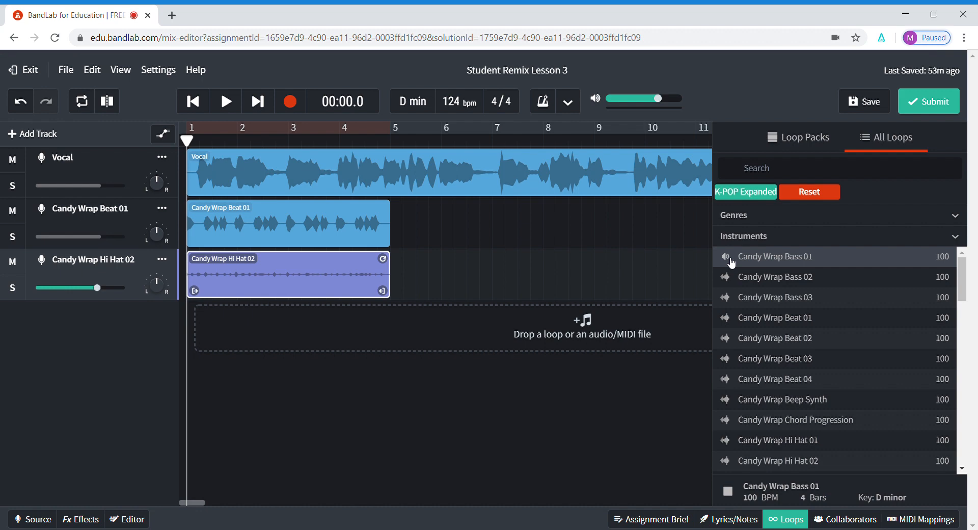
click(732, 262)
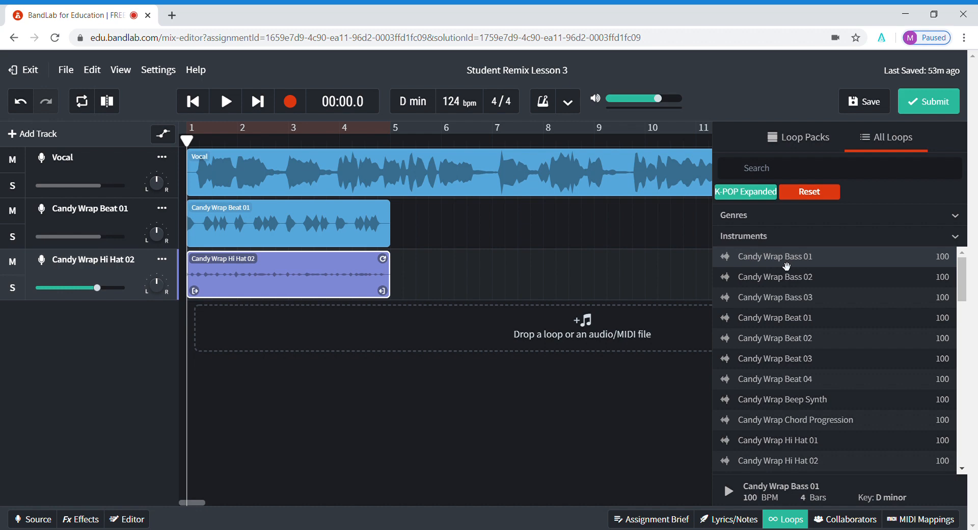
drag(787, 266, 367, 334)
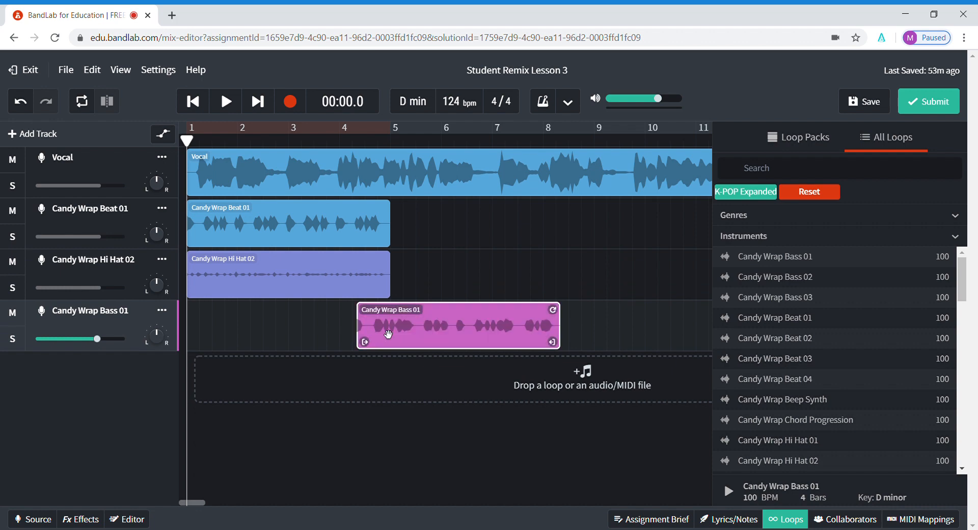
drag(434, 332, 216, 331)
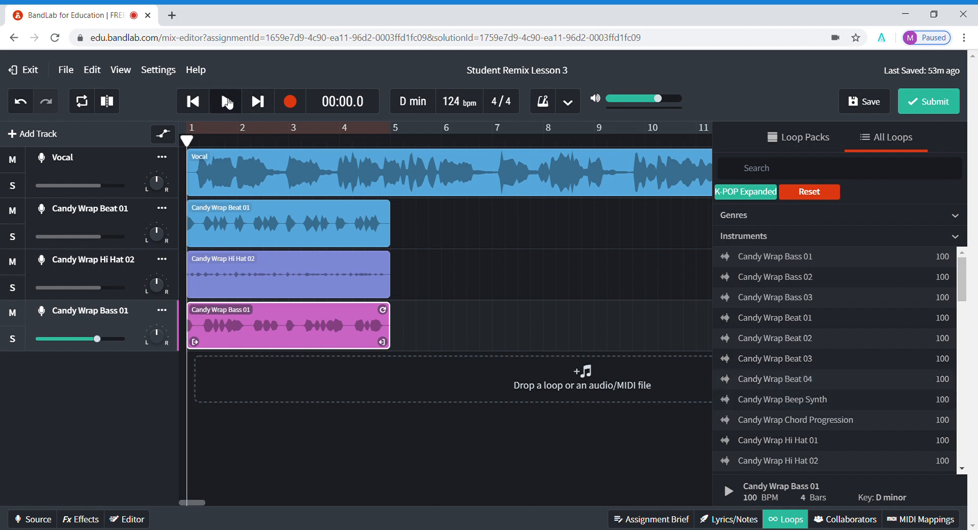
- Listen to the mix with the bass from the start, and check the assignment brief for the remaining part
click(229, 103)
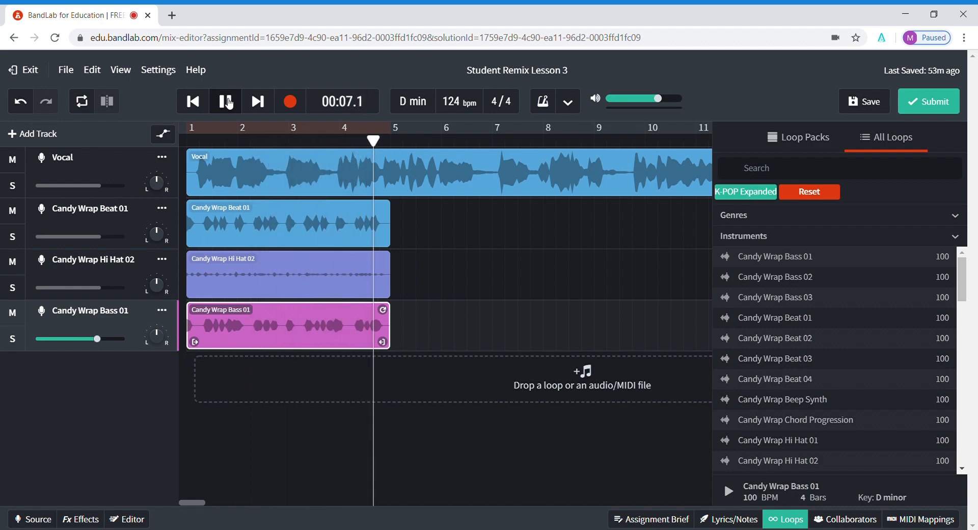
click(229, 104)
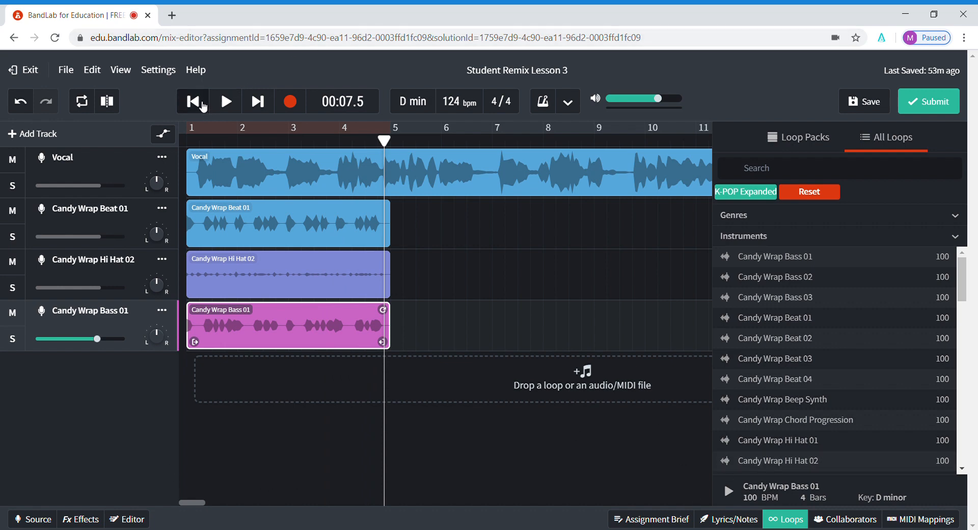
click(204, 104)
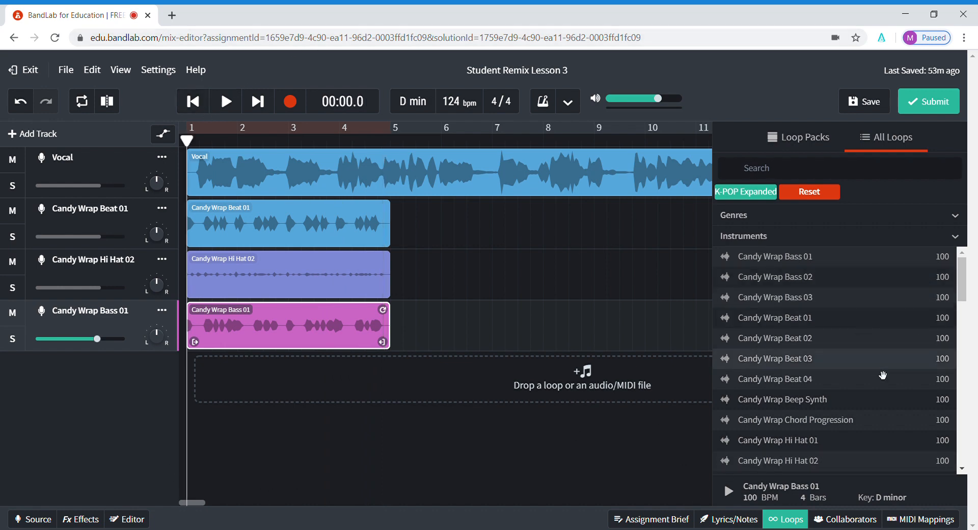
click(685, 519)
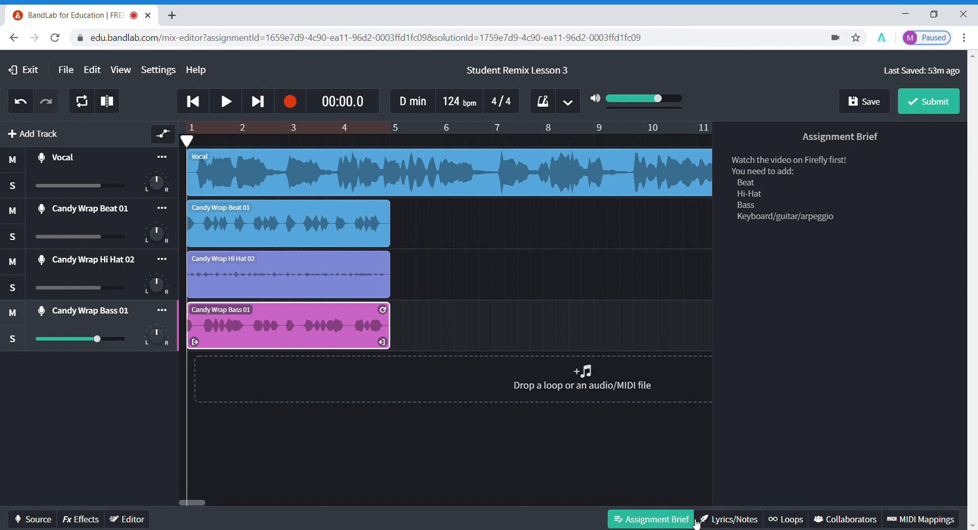
- Preview Candy Wrap Twinkle Arpeggiator 01 and add it on a new track below the bass, starting at bar 1
click(786, 520)
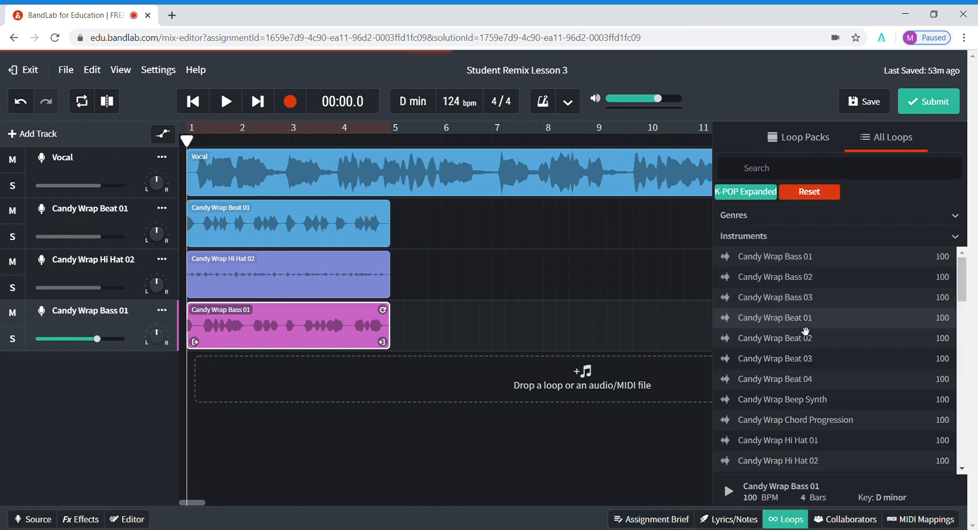
scroll(792, 354, down, 5)
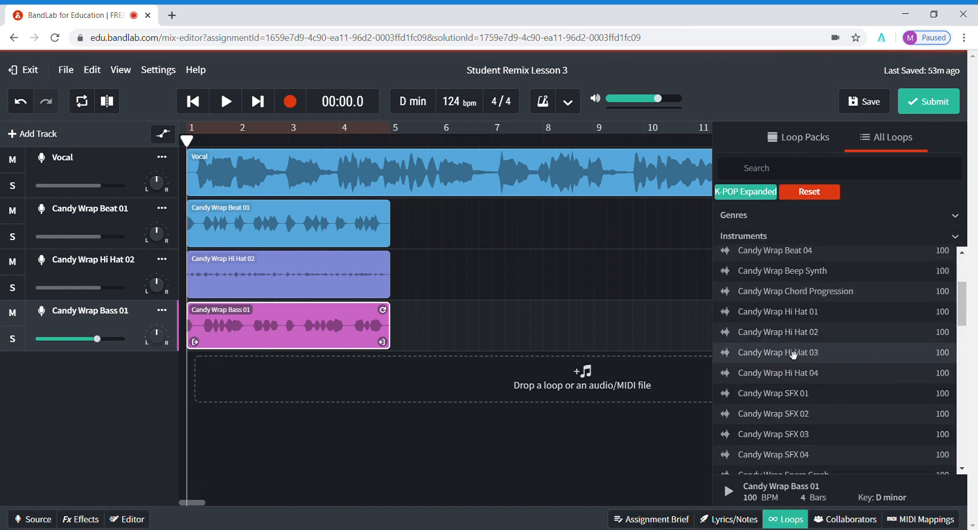
scroll(794, 355, down, 3)
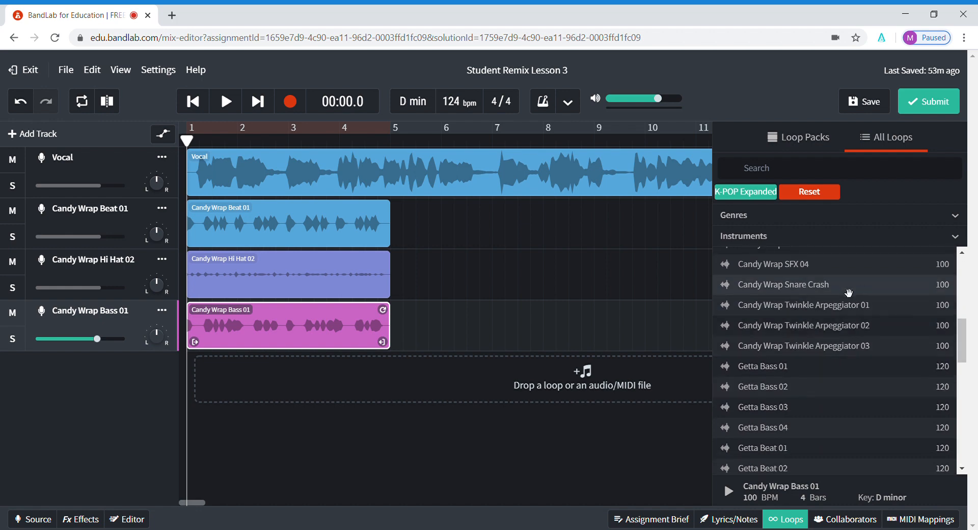
click(729, 305)
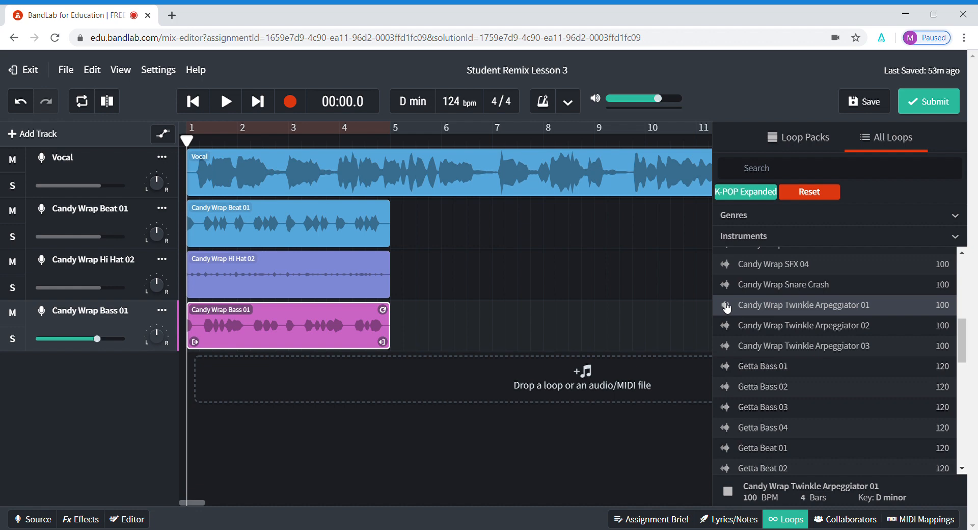
click(727, 308)
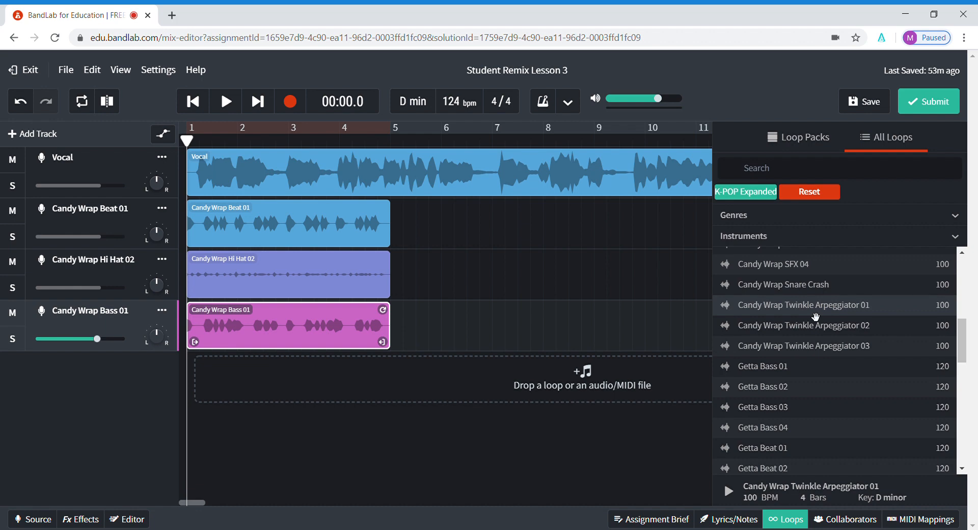
drag(816, 317, 472, 369)
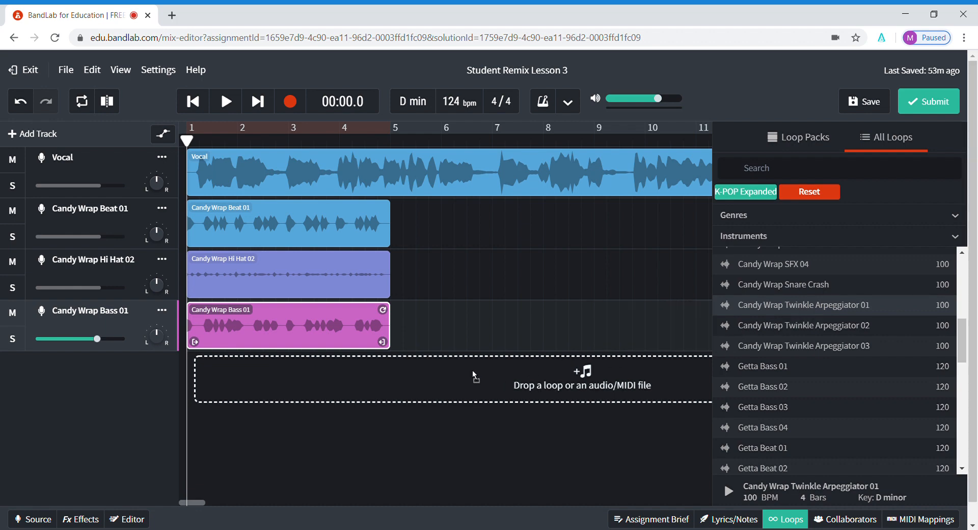
drag(341, 380, 336, 377)
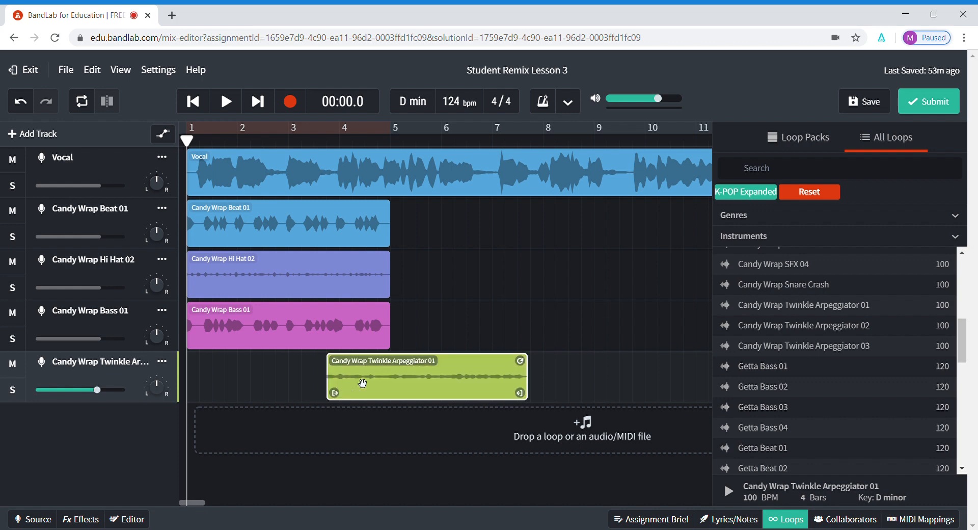
drag(425, 391, 265, 390)
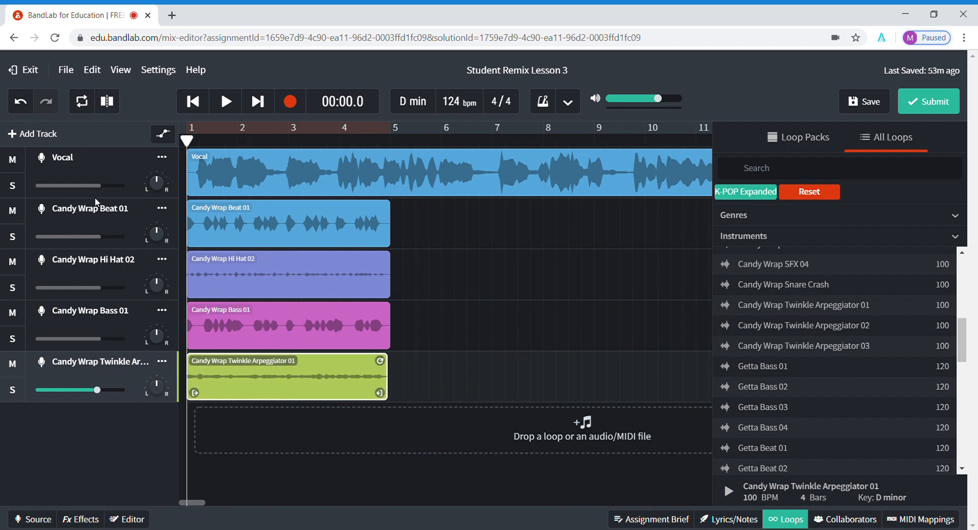
- Mute the vocal track and listen to the four loops together from the start
click(15, 161)
click(227, 102)
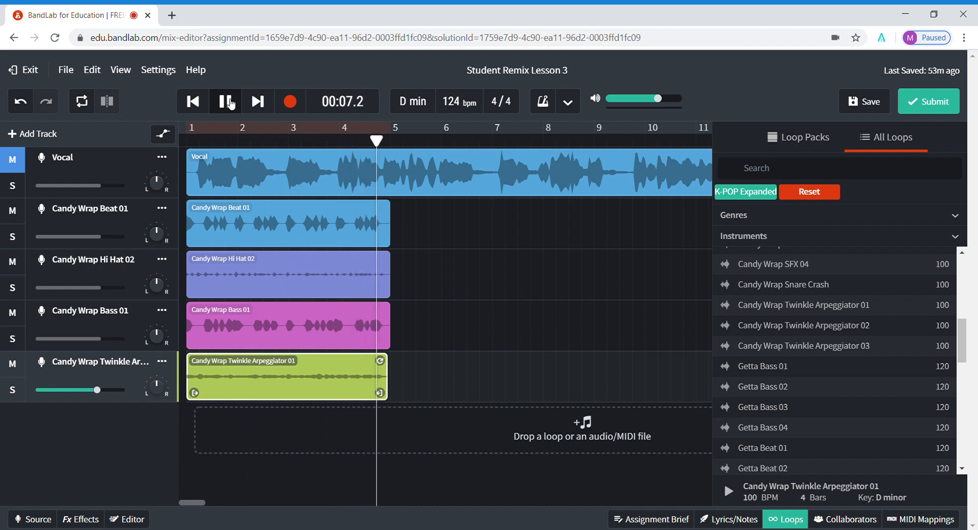
click(227, 102)
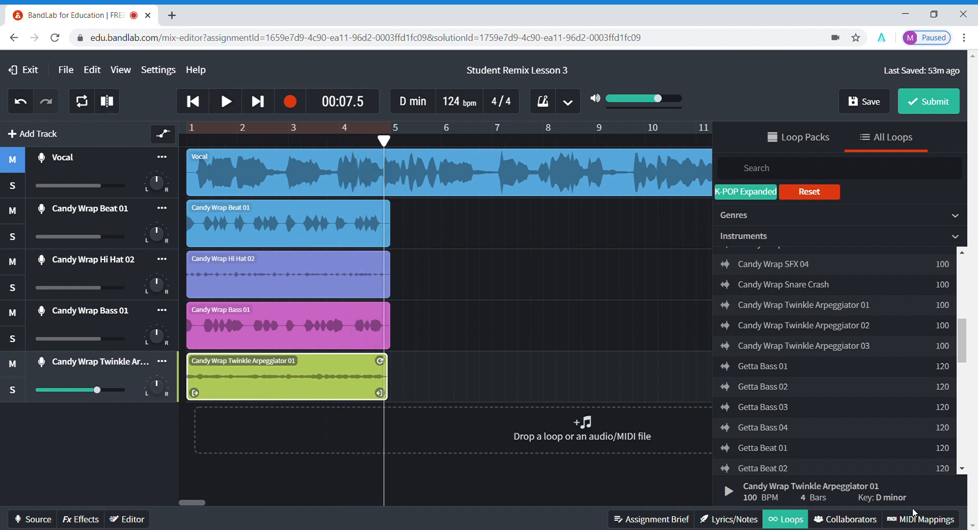
- Loop the Candy Wrap Beat 01 and Hi Hat 02 clips so they repeat until the end of the vocal
click(792, 519)
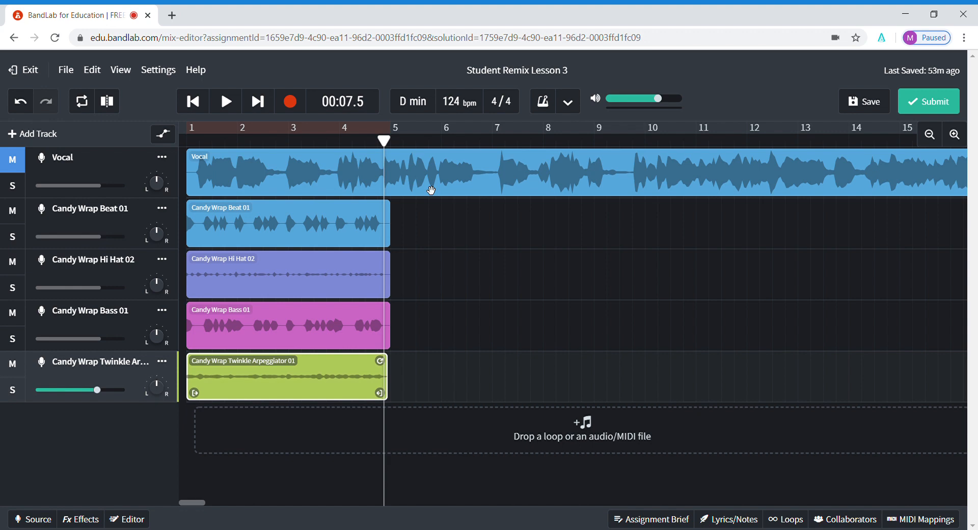
click(930, 135)
click(931, 135)
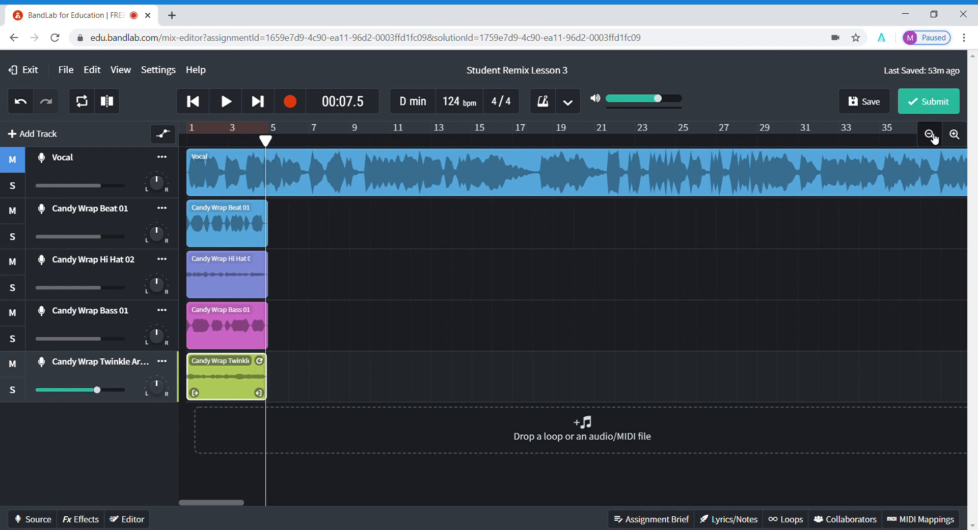
click(931, 135)
click(931, 135)
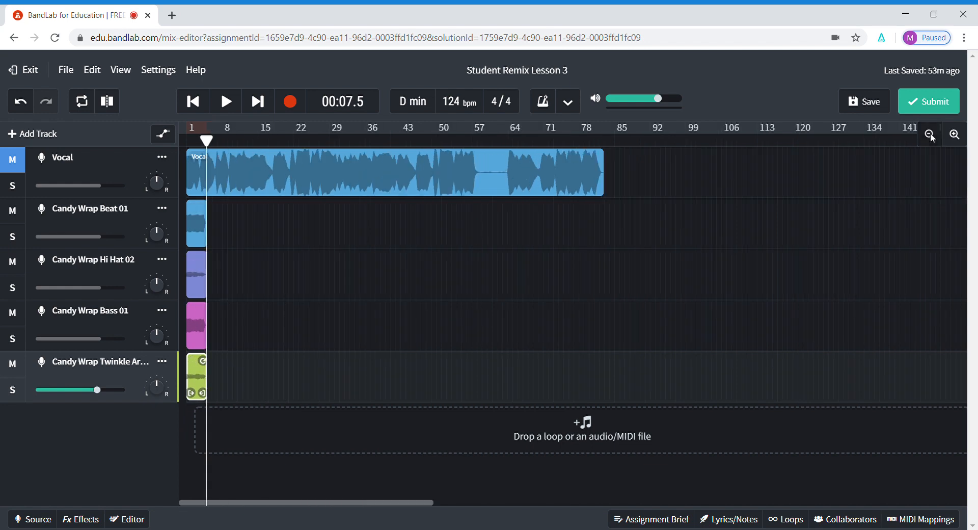
click(198, 222)
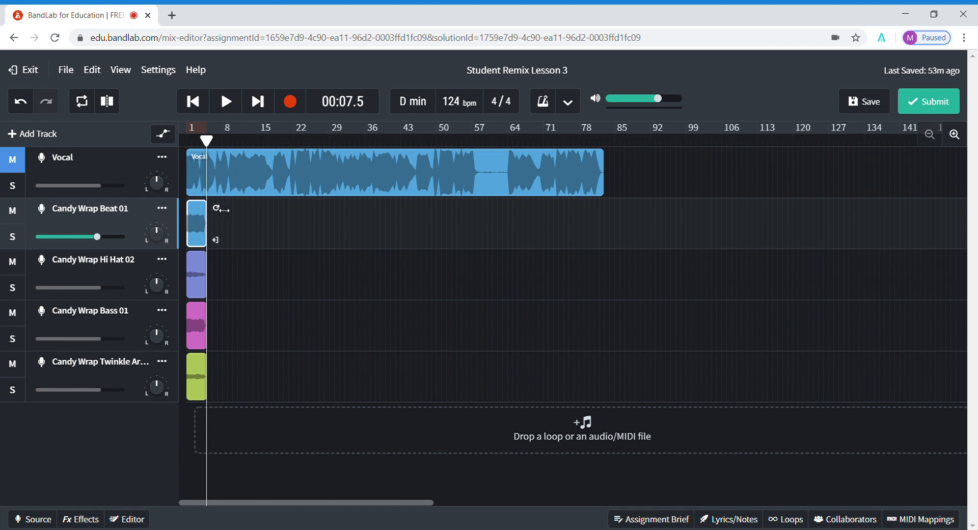
drag(216, 208, 614, 197)
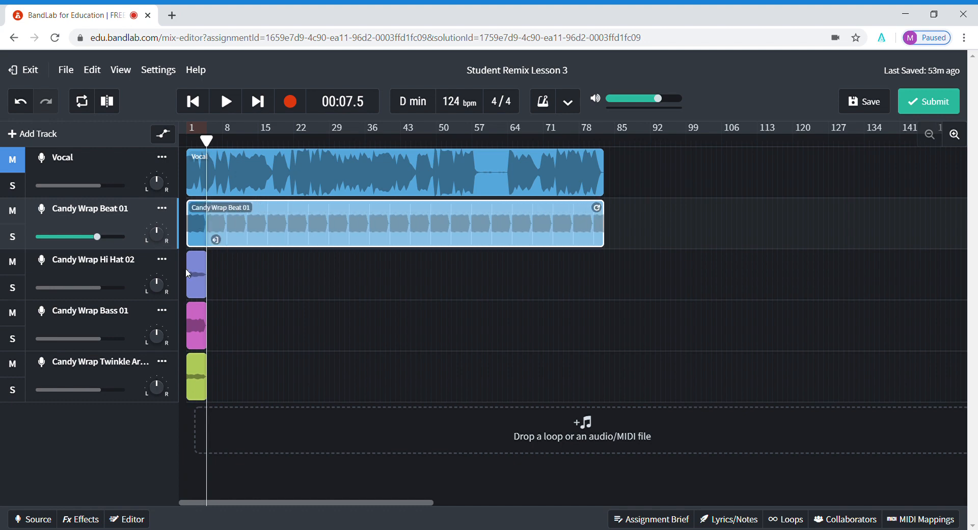
click(202, 277)
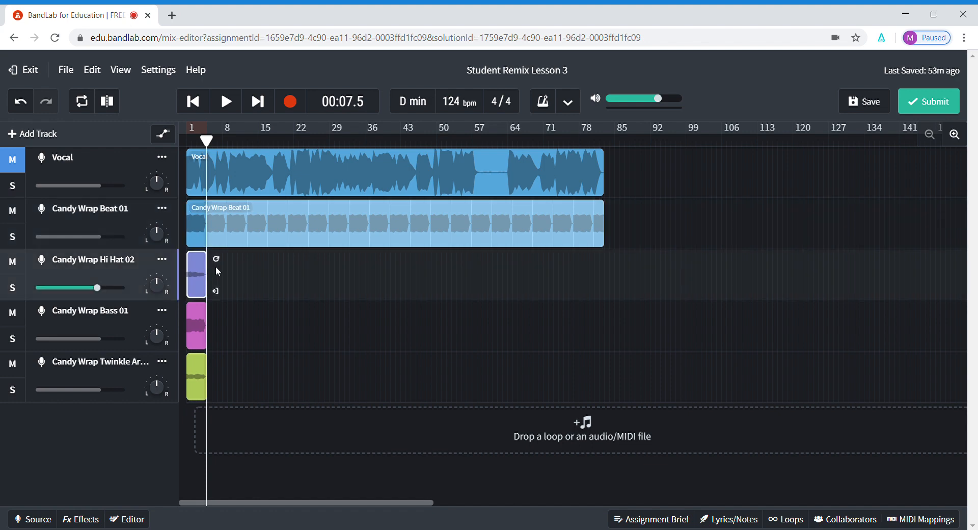
drag(228, 265, 616, 265)
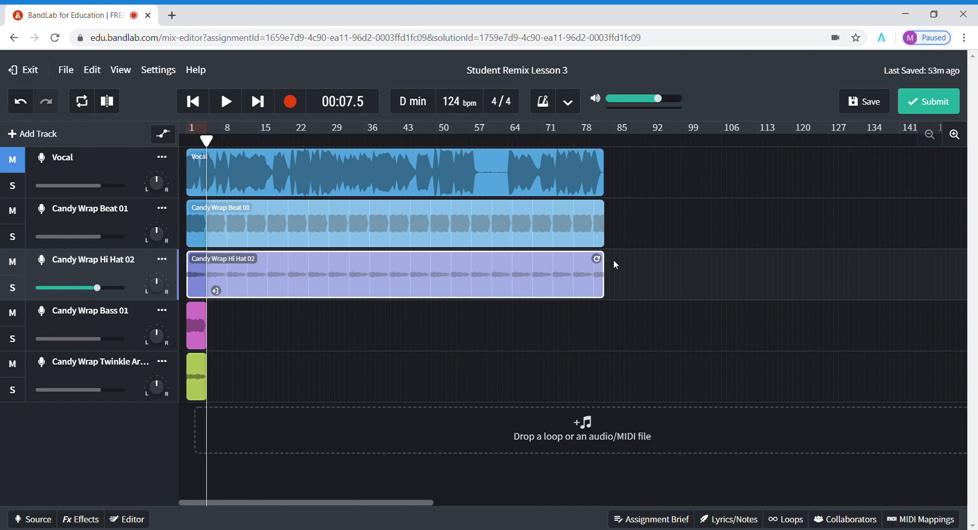
- Loop the Candy Wrap Bass 01 and Twinkle Arpeggiator 01 clips so they repeat until the end of the vocal
click(201, 330)
drag(220, 310, 612, 309)
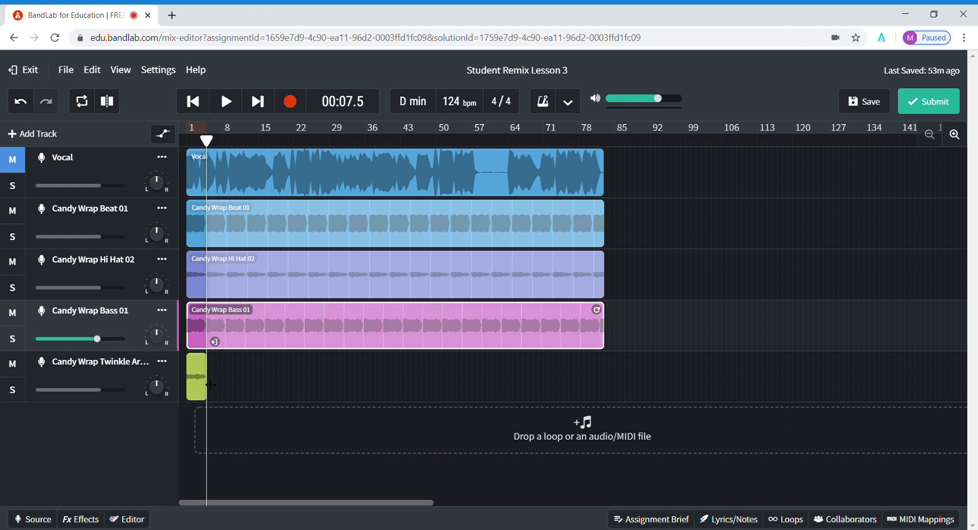
click(201, 370)
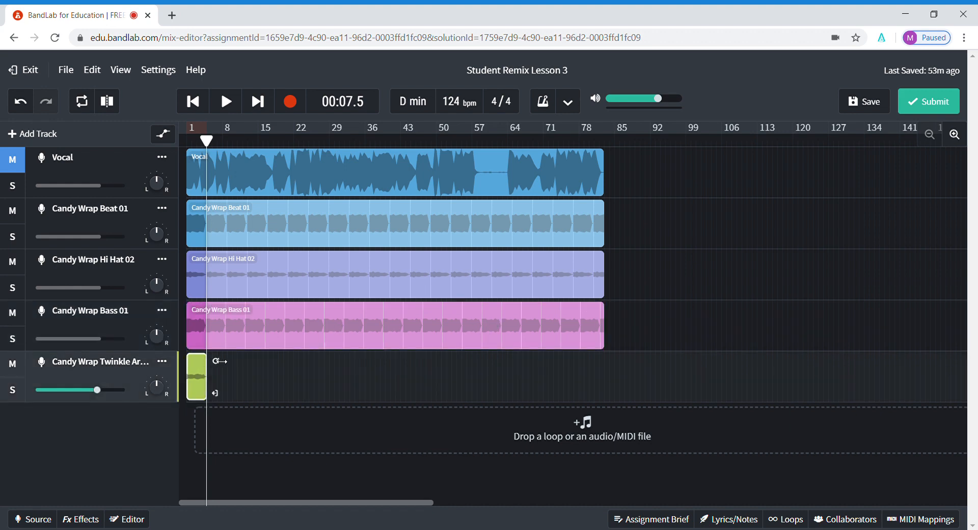
drag(215, 361, 617, 358)
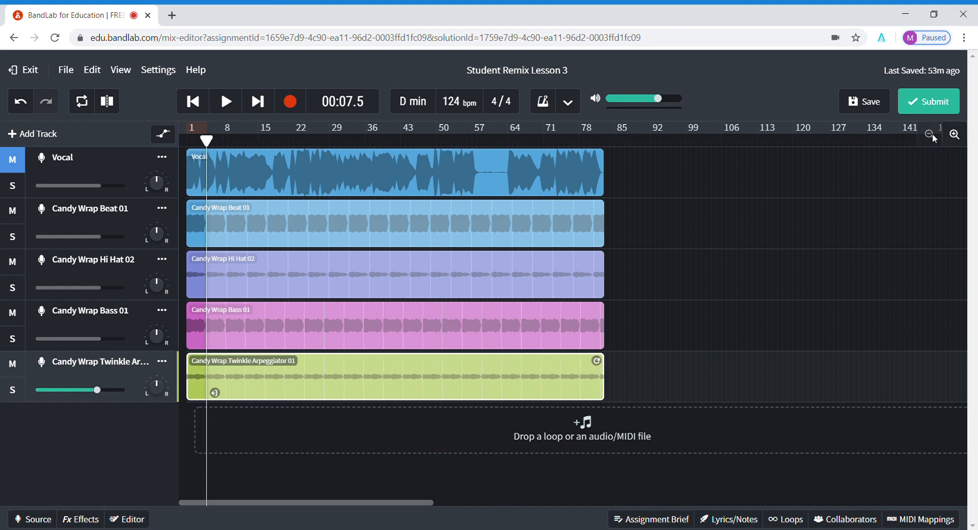
- Unmute the vocal track and listen to the full mix from the start
click(958, 137)
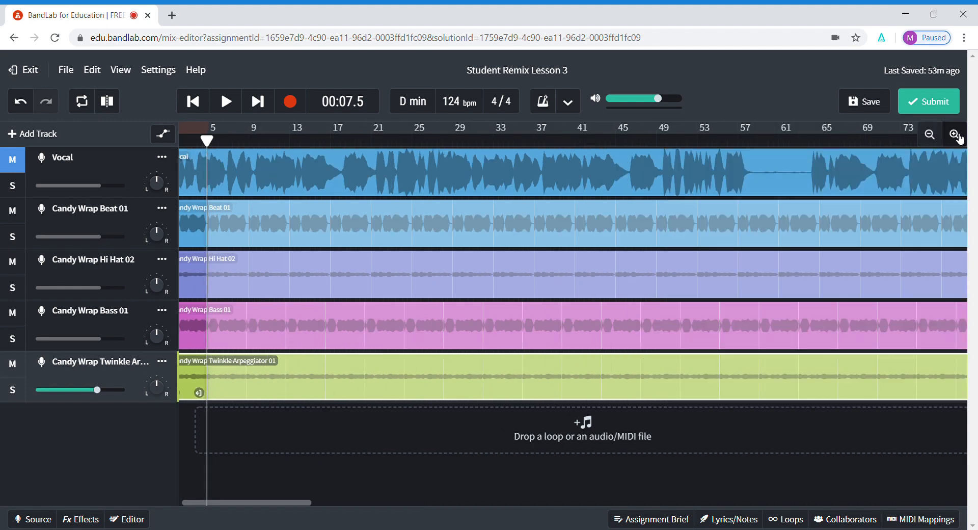
click(958, 137)
click(958, 138)
click(958, 138)
click(958, 137)
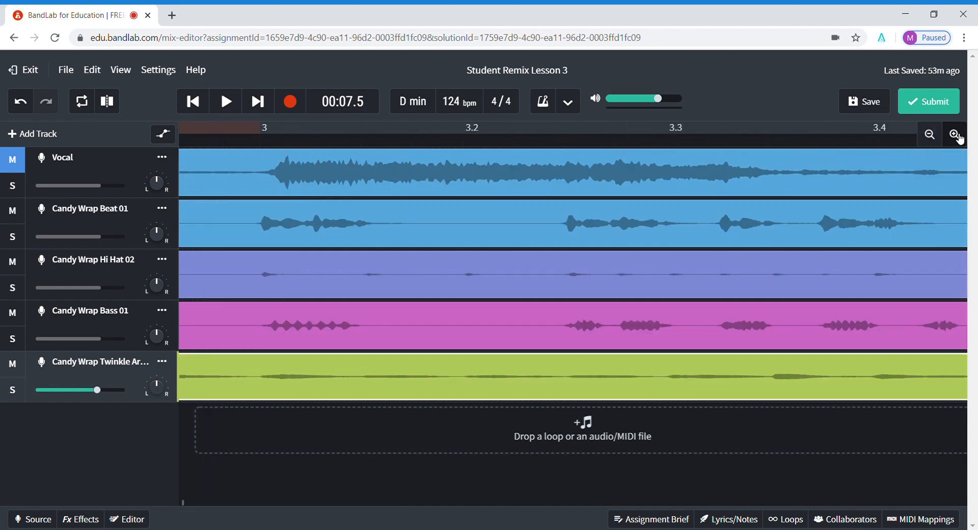
click(930, 136)
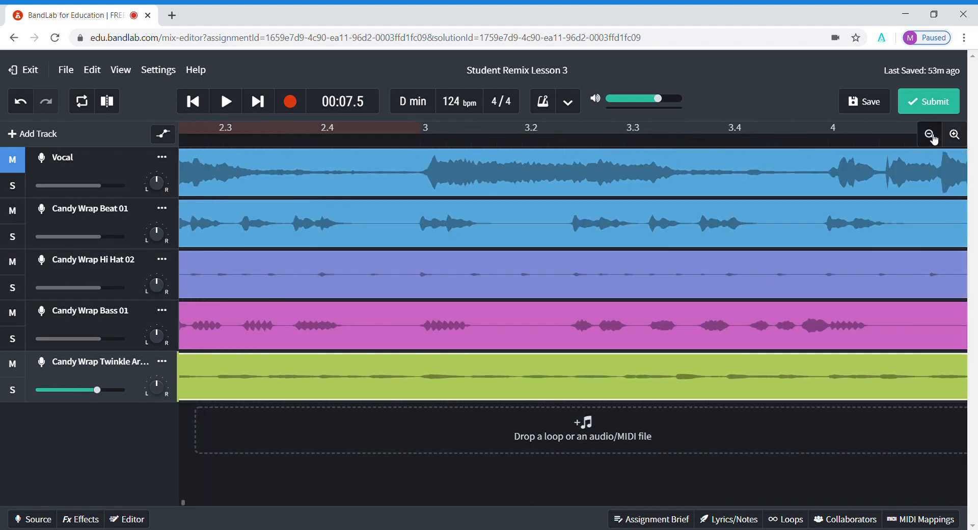
click(930, 136)
click(930, 135)
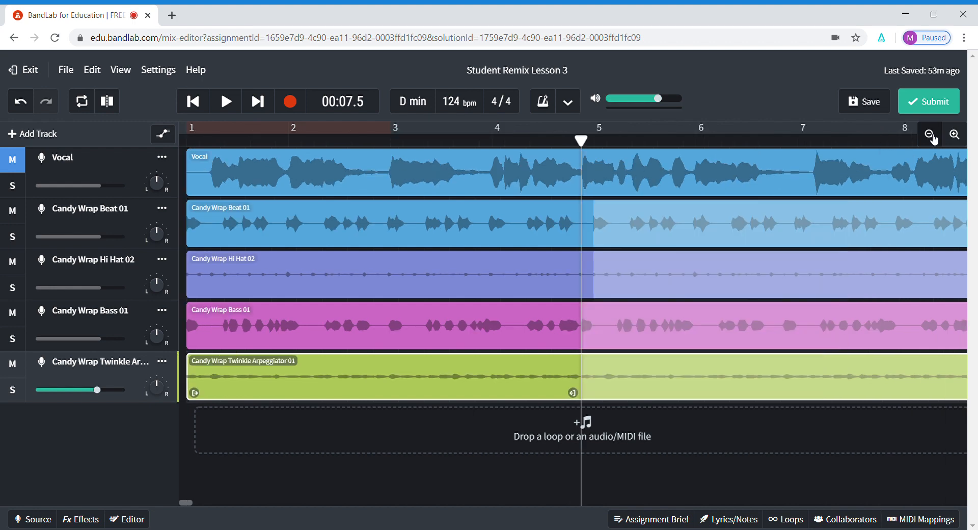
click(930, 135)
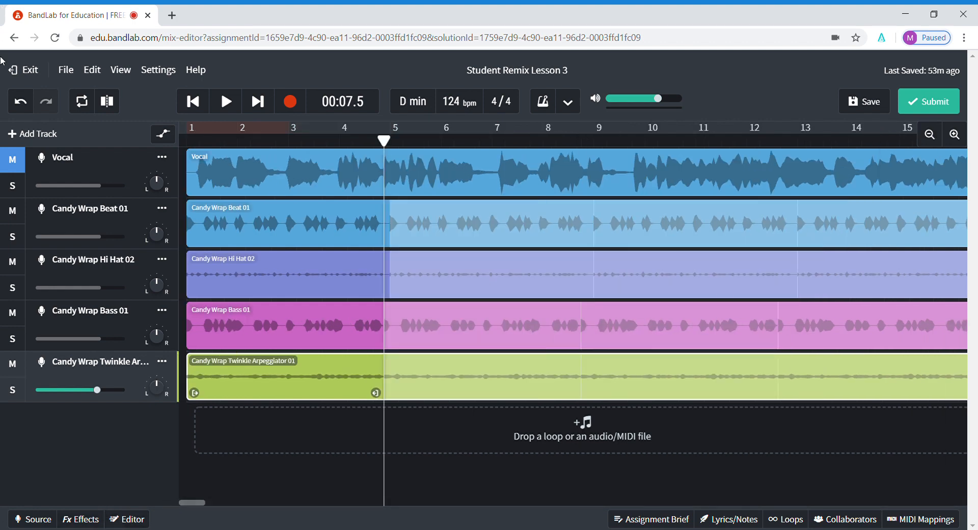
click(27, 159)
click(196, 103)
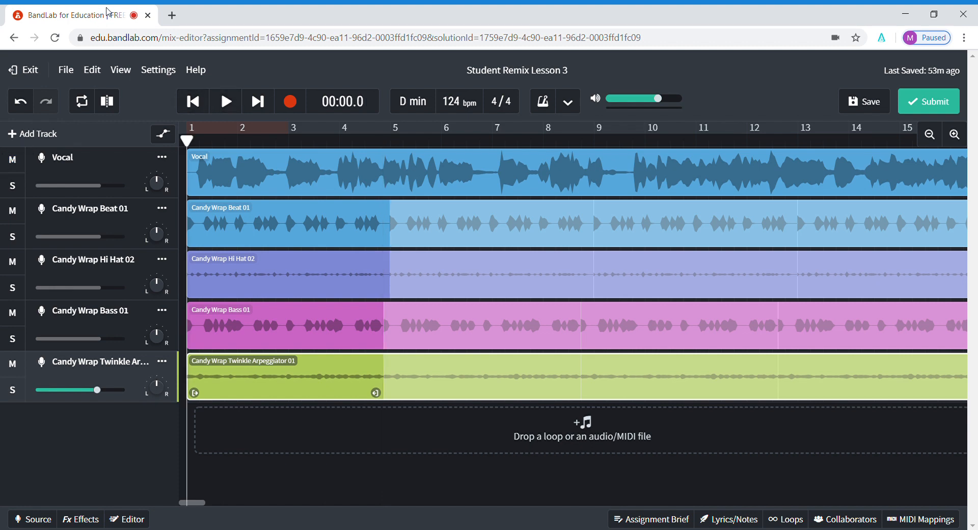
click(226, 103)
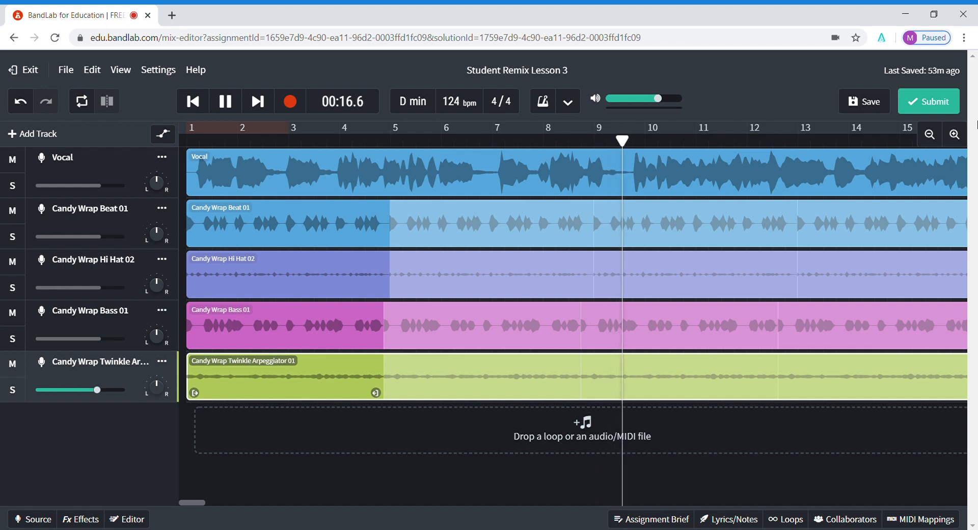
key(space)
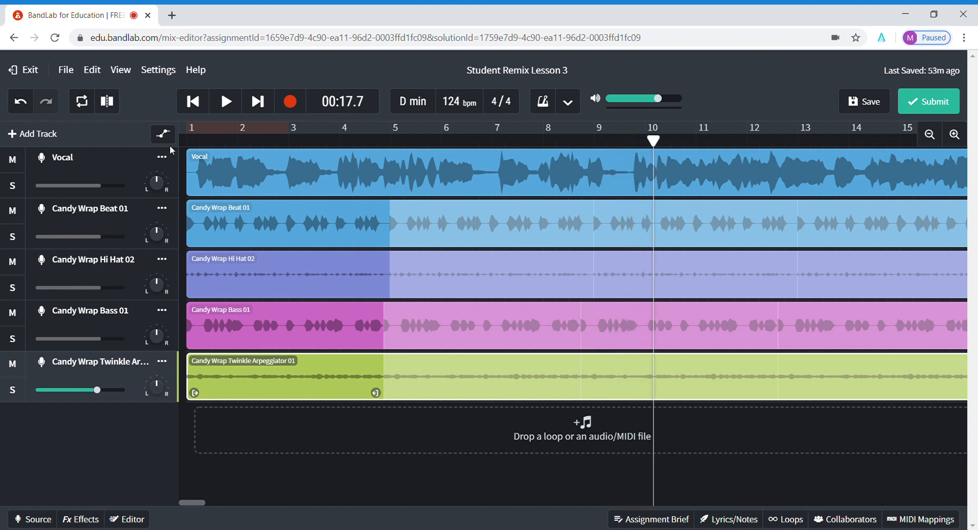
- Move the vocal clip to start at bar 5 and listen to the mix from the beginning
click(200, 102)
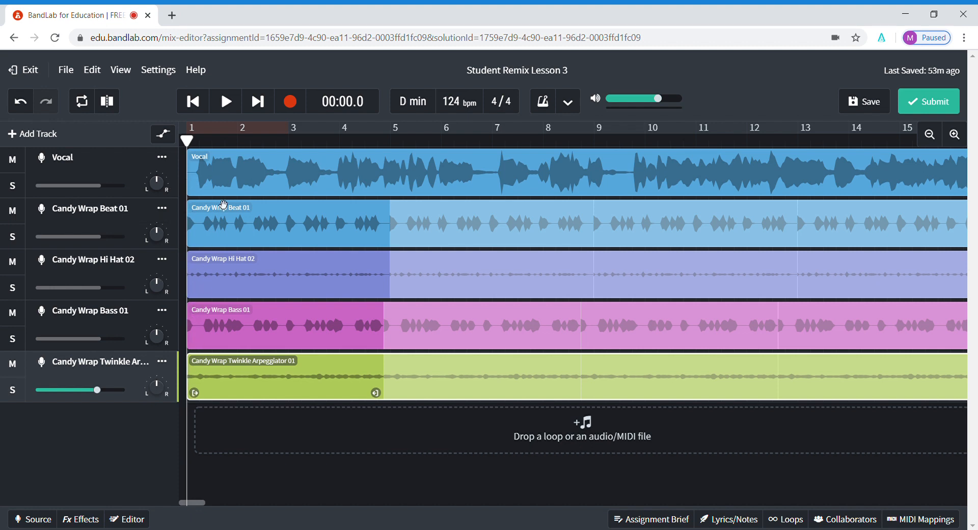
drag(223, 182, 426, 182)
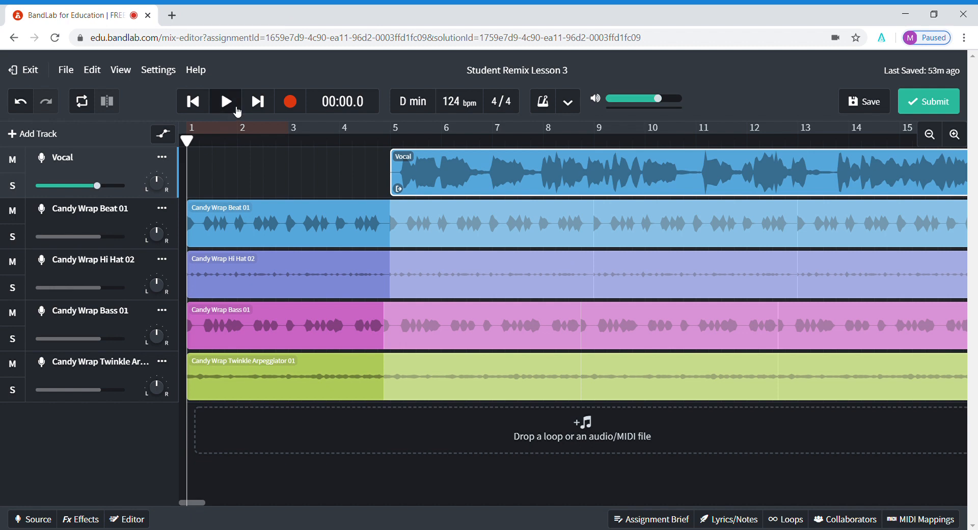
click(235, 108)
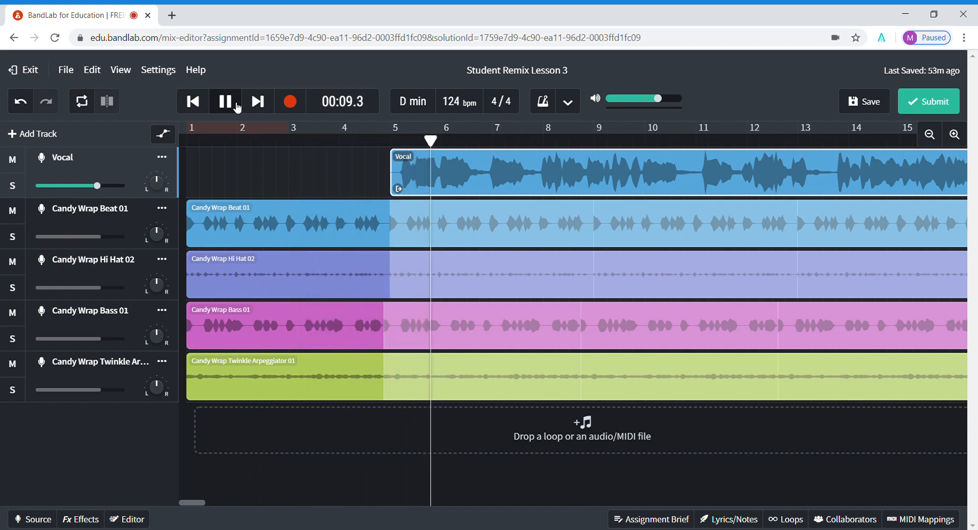
click(237, 107)
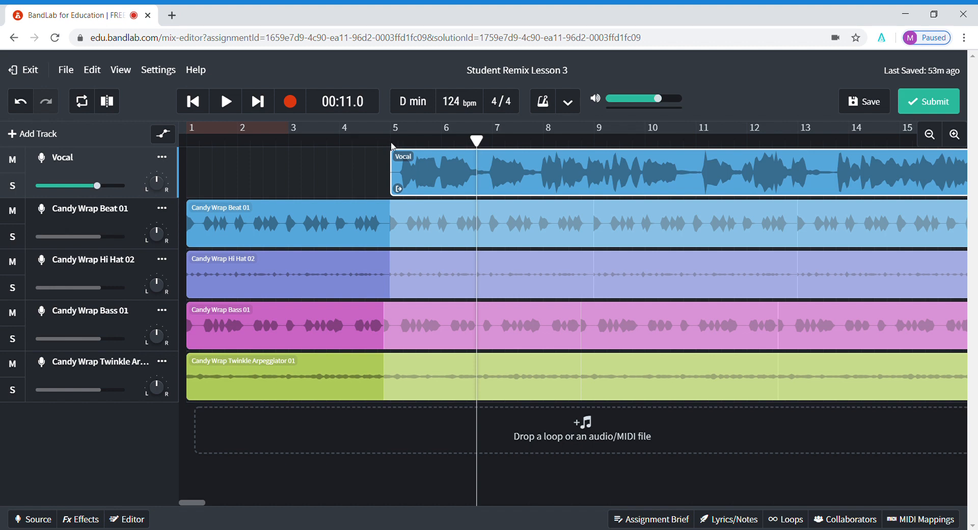
- Split the Candy Wrap beat, hi-hat, bass and arpeggiator clips at bar 5, where the vocal starts
click(392, 145)
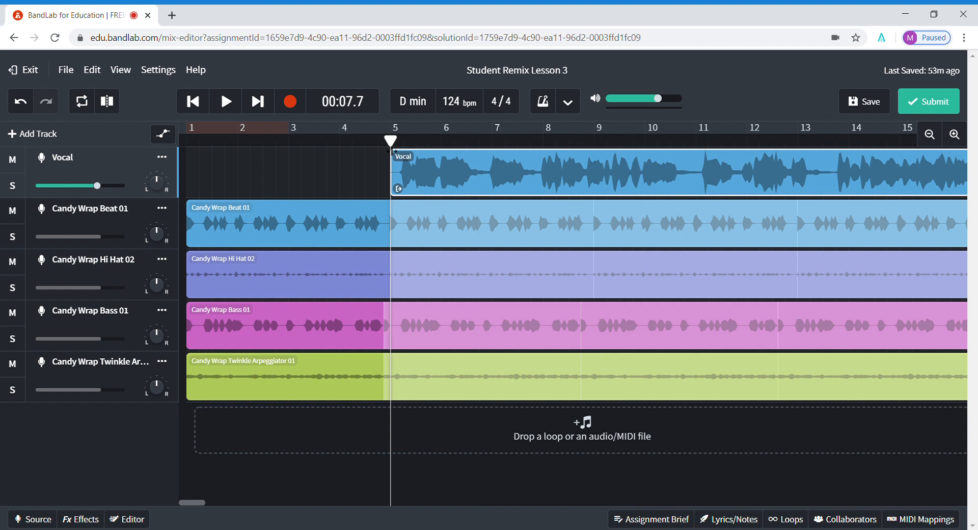
click(316, 227)
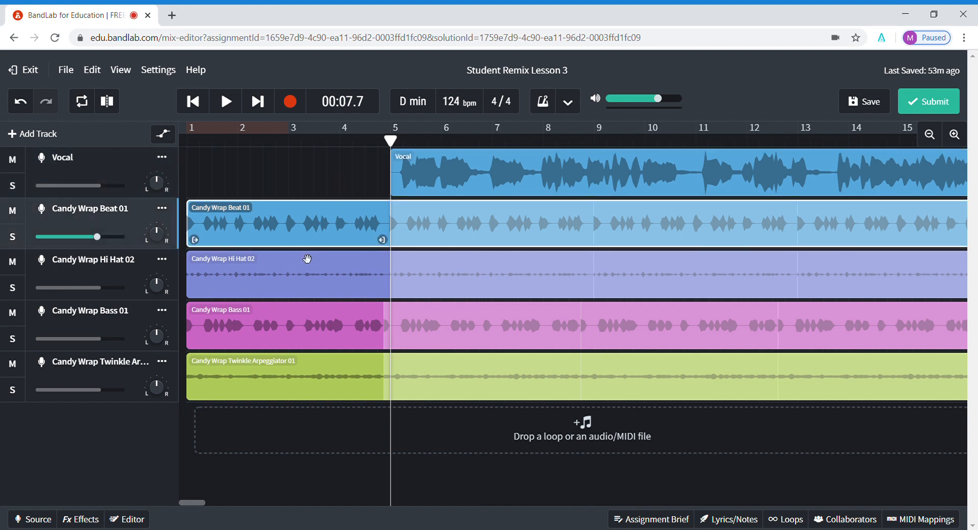
click(310, 274)
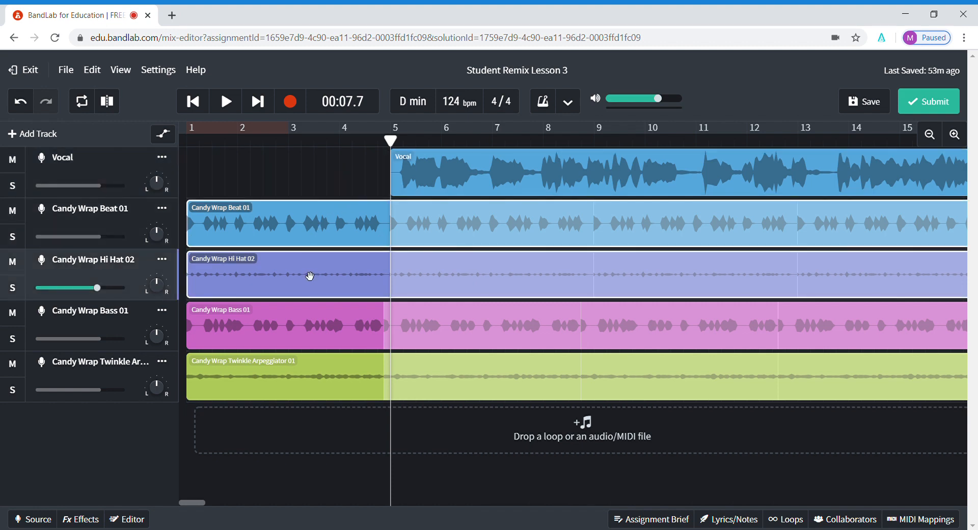
click(306, 330)
click(303, 383)
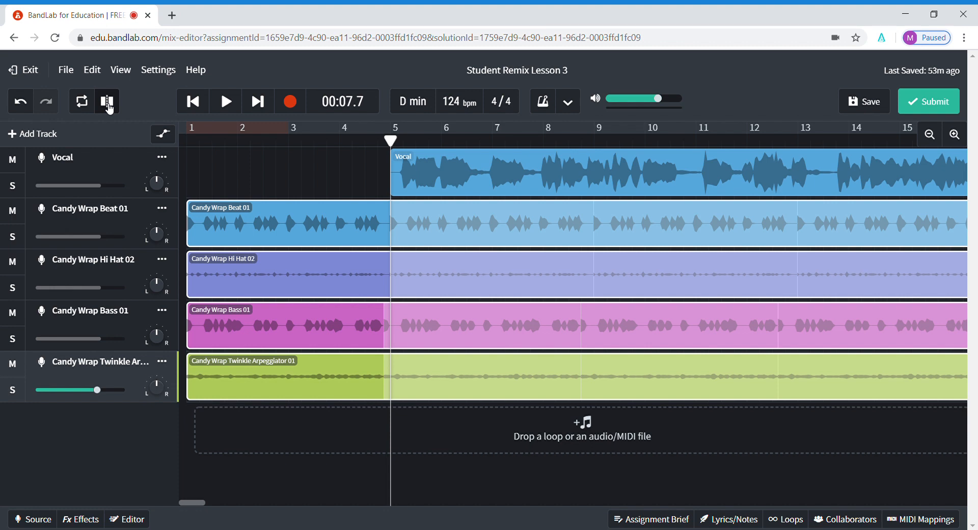
click(109, 107)
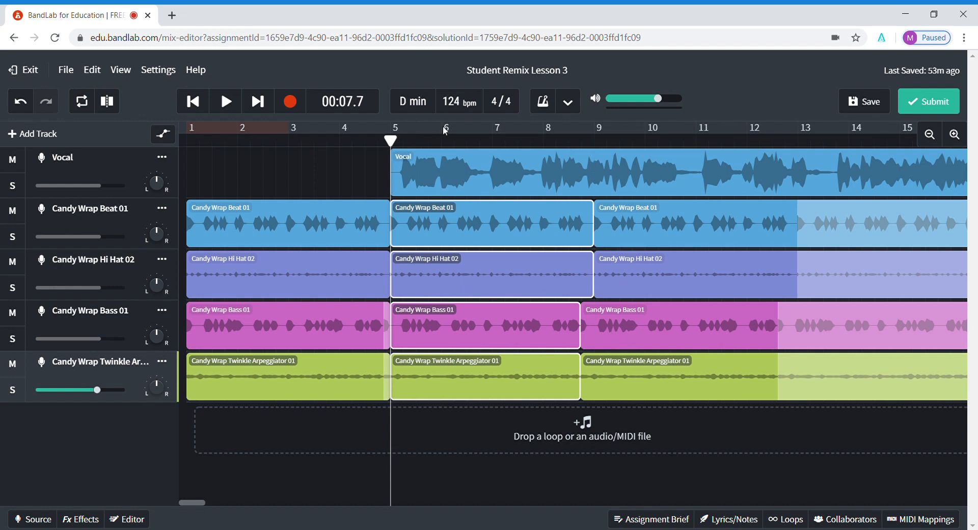
- Split the beat, hi-hat, bass and arpeggiator clips in the third section at bar 13
click(598, 145)
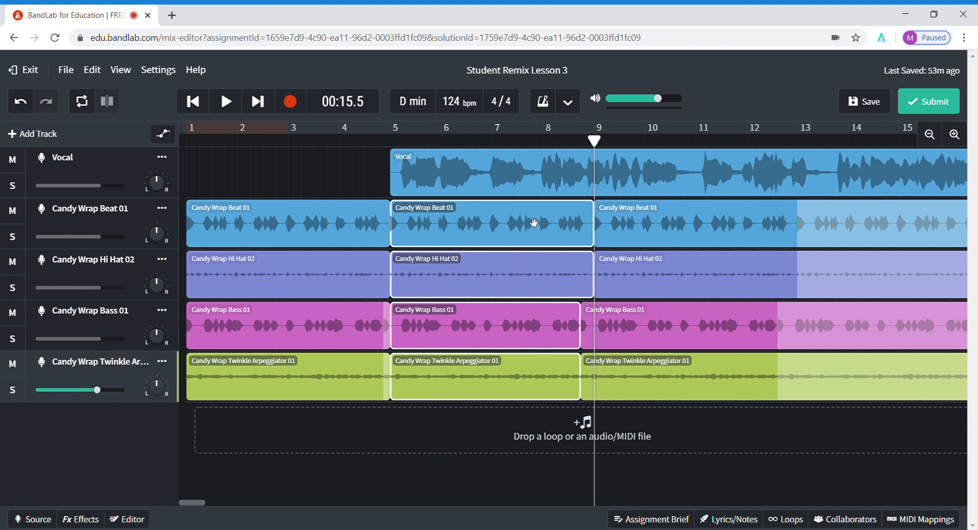
click(534, 223)
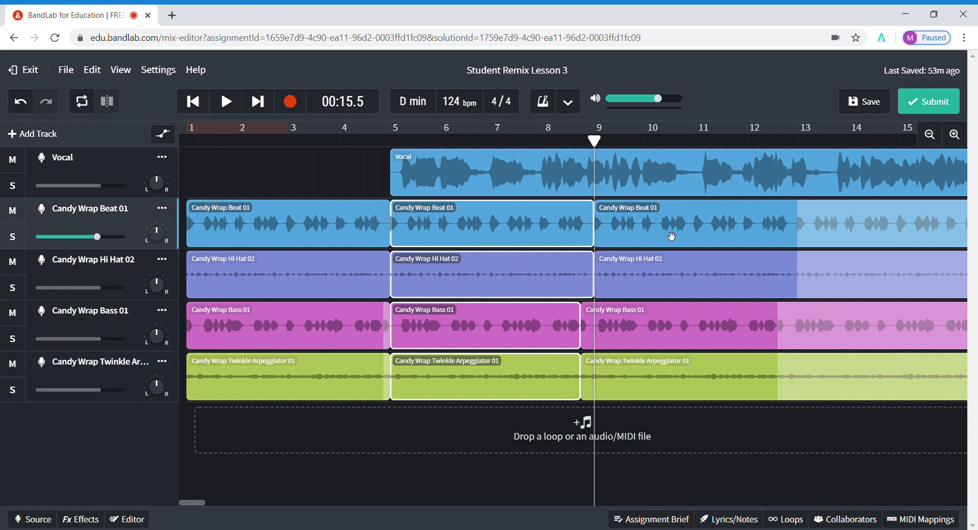
click(805, 145)
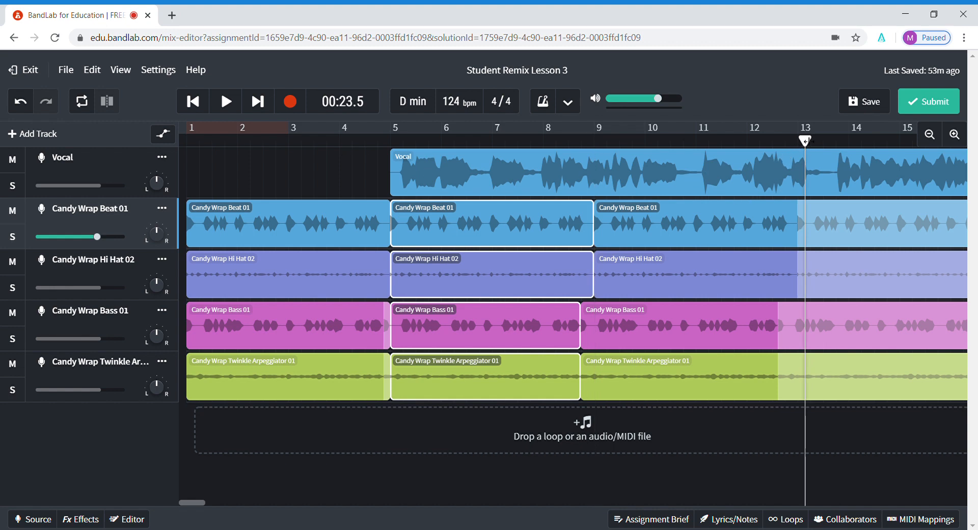
drag(809, 143, 798, 147)
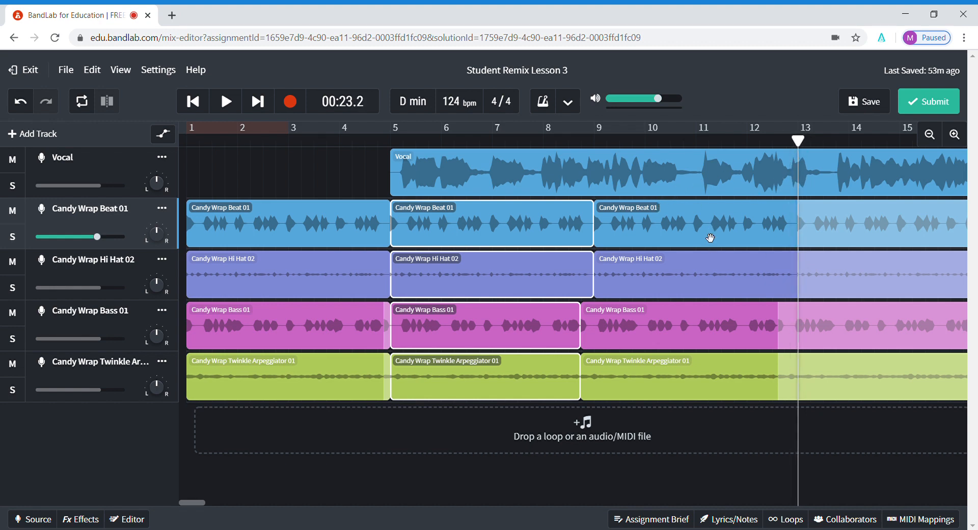
click(709, 237)
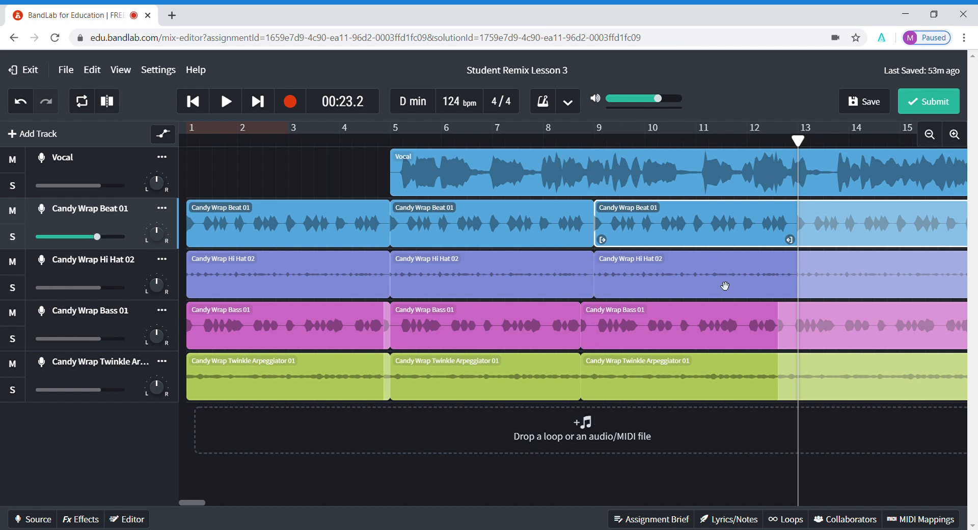
shift+click(725, 285)
shift+click(727, 328)
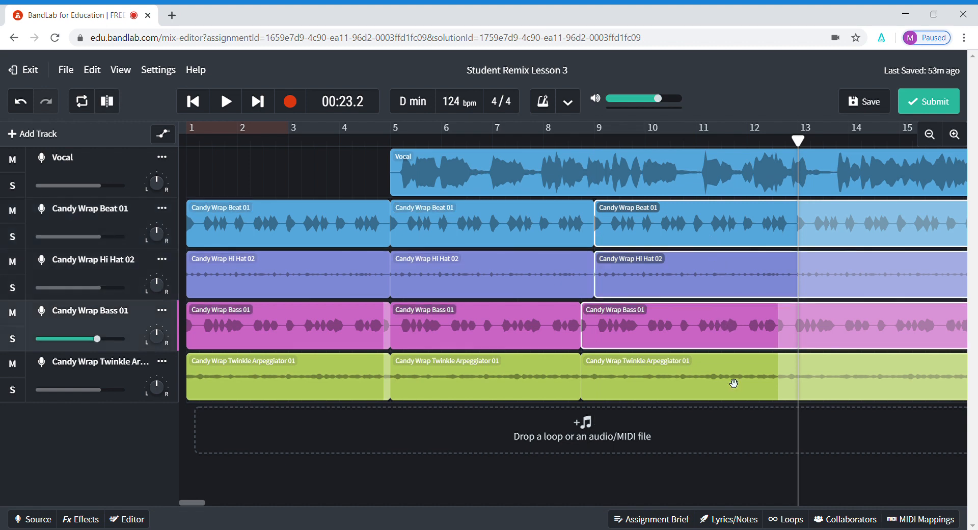
shift+click(733, 383)
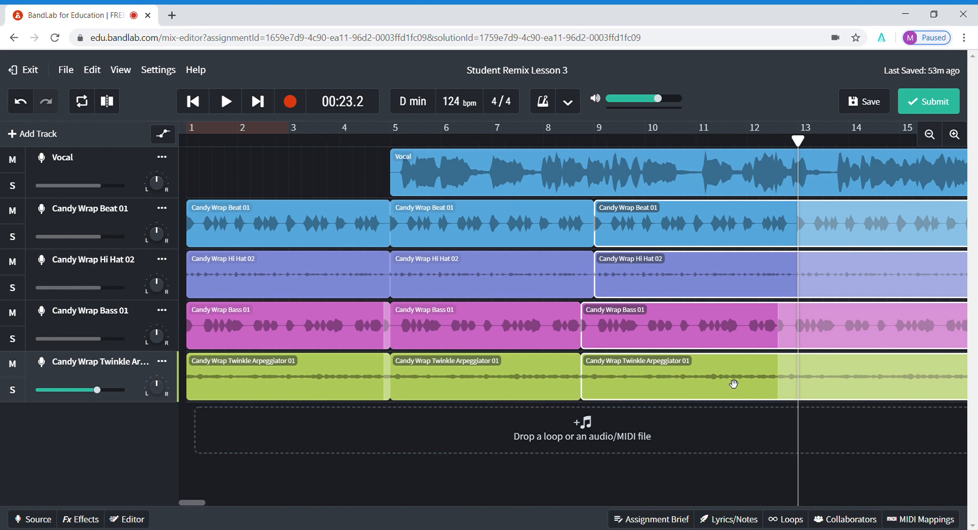
key(ctrl+d)
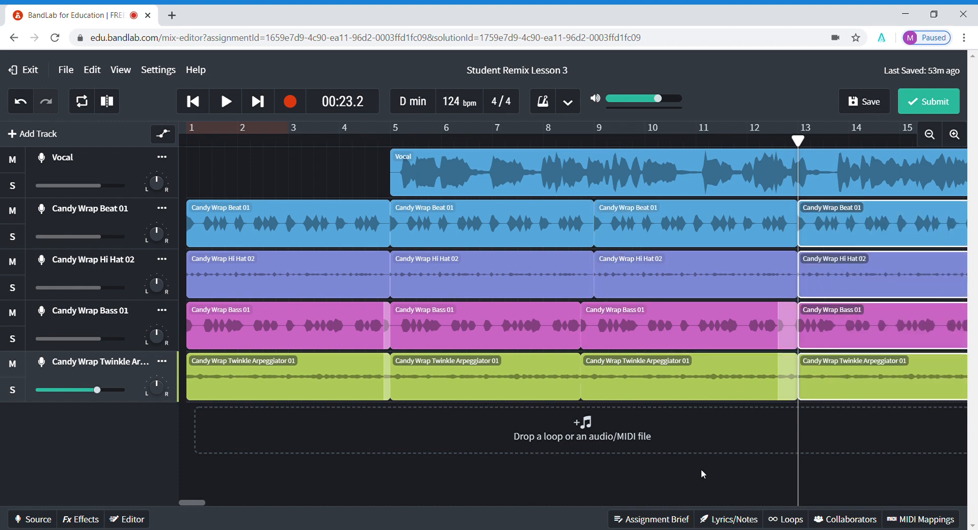
- Split the beat, hi-hat, bass and arpeggiator clips that follow bar 17 at about bar 21
drag(196, 504, 209, 503)
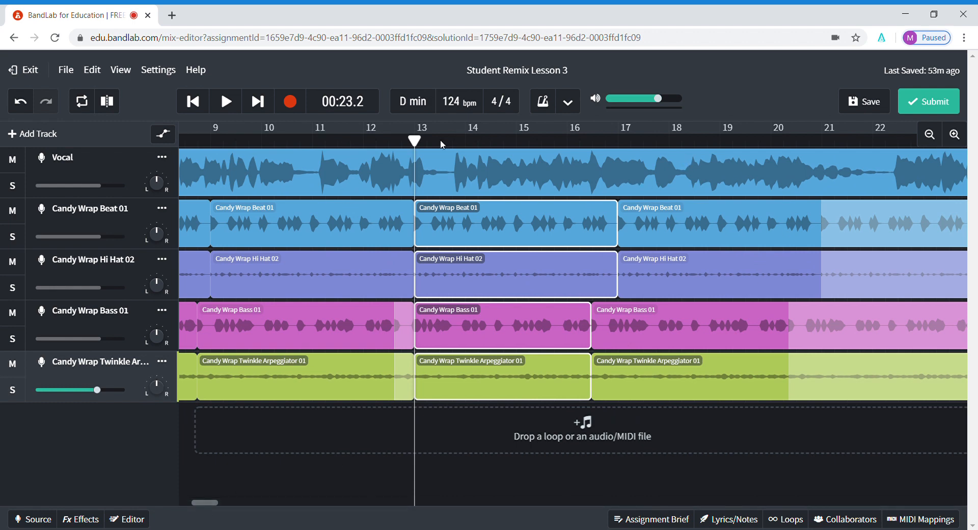
click(622, 144)
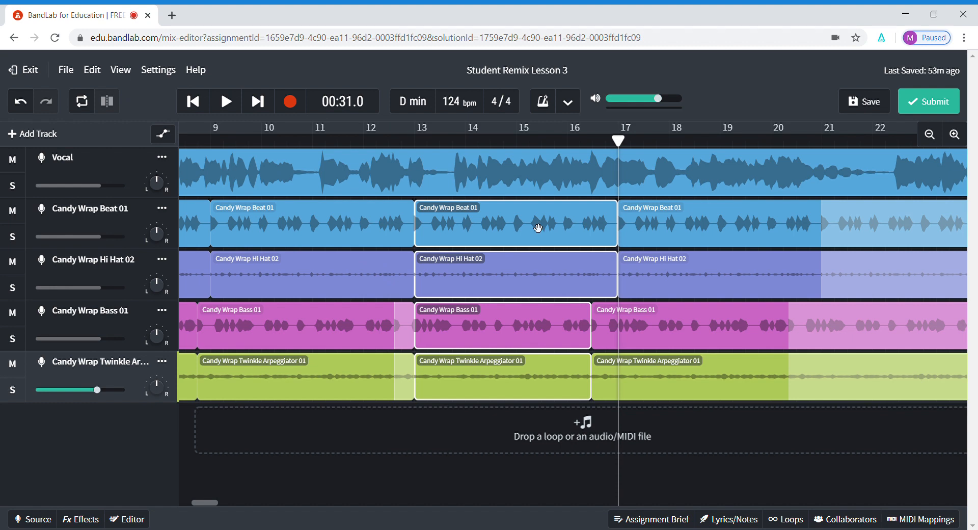
click(536, 226)
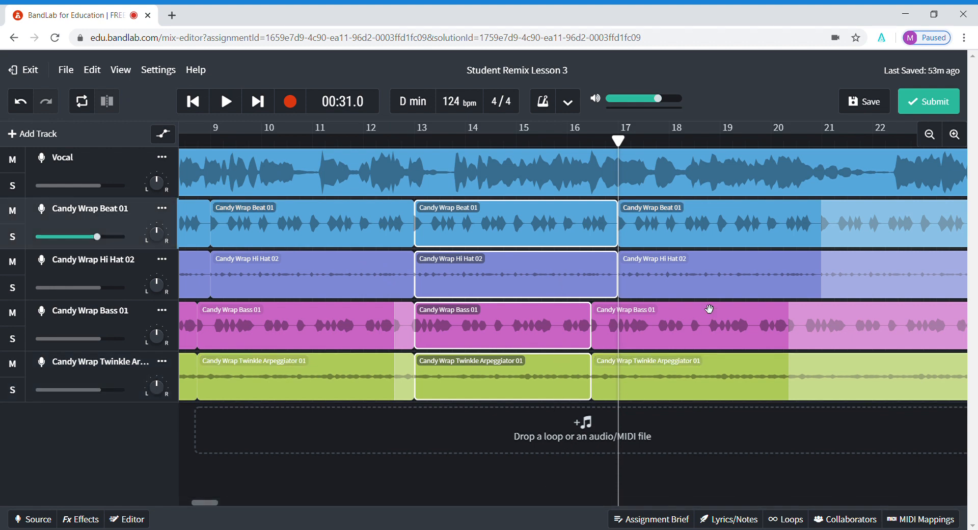
click(829, 143)
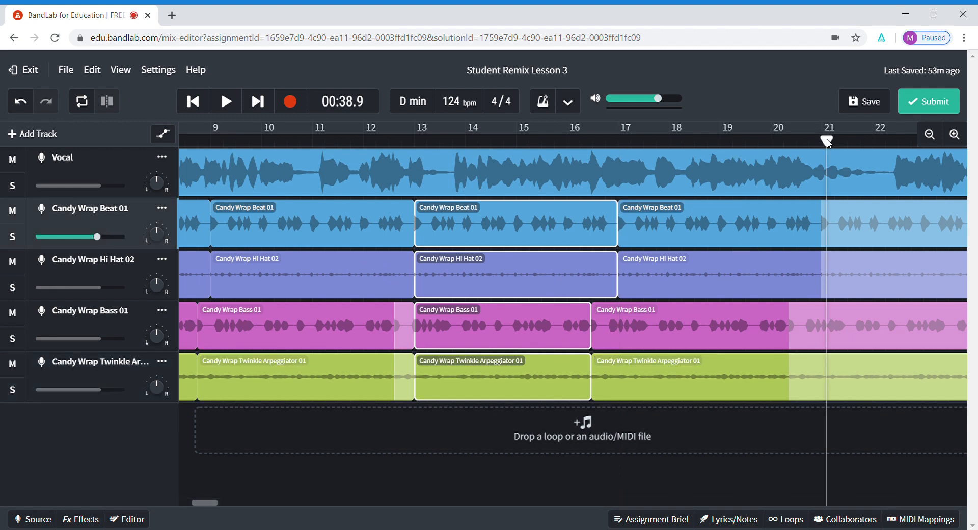
click(742, 231)
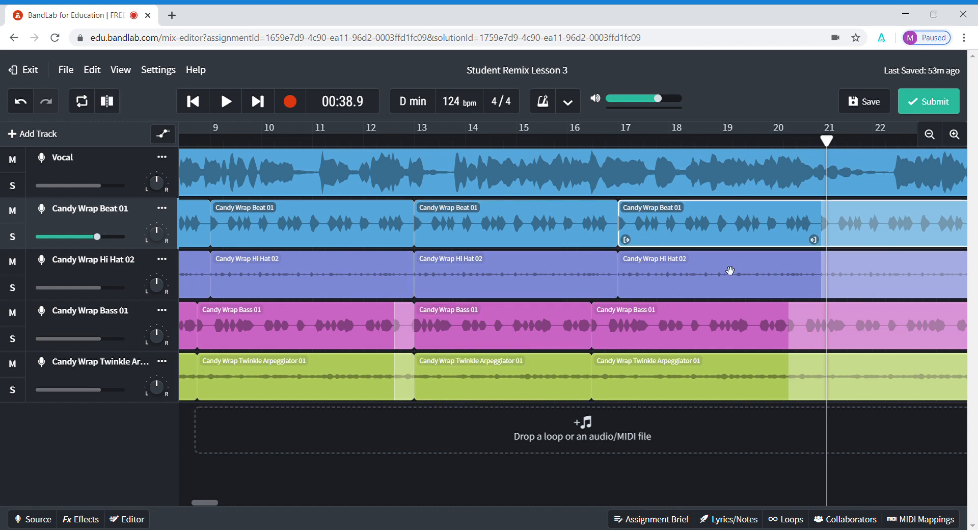
shift+click(730, 270)
shift+click(738, 329)
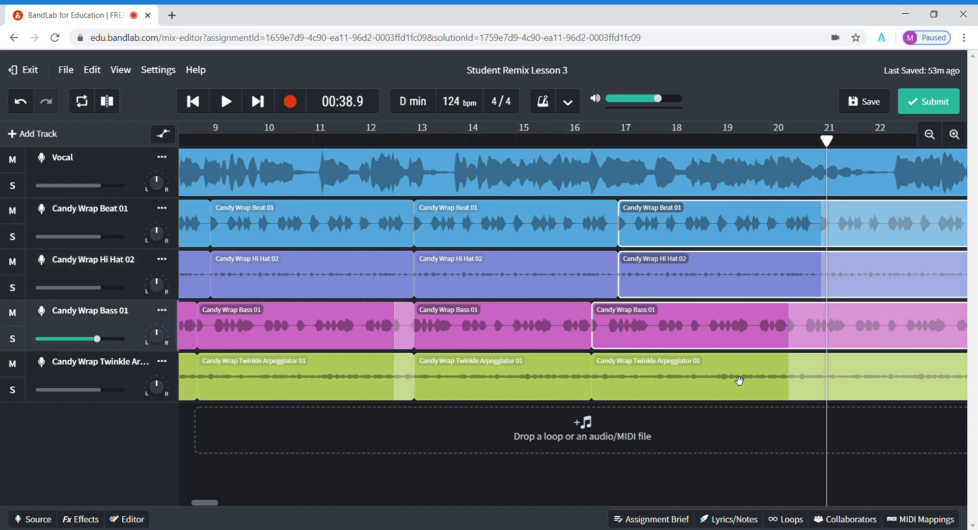
shift+click(739, 380)
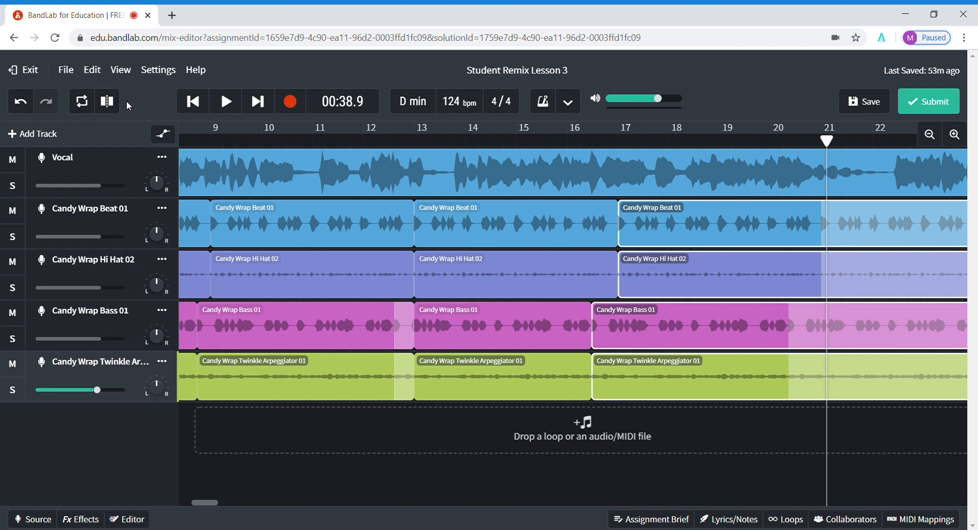
click(107, 101)
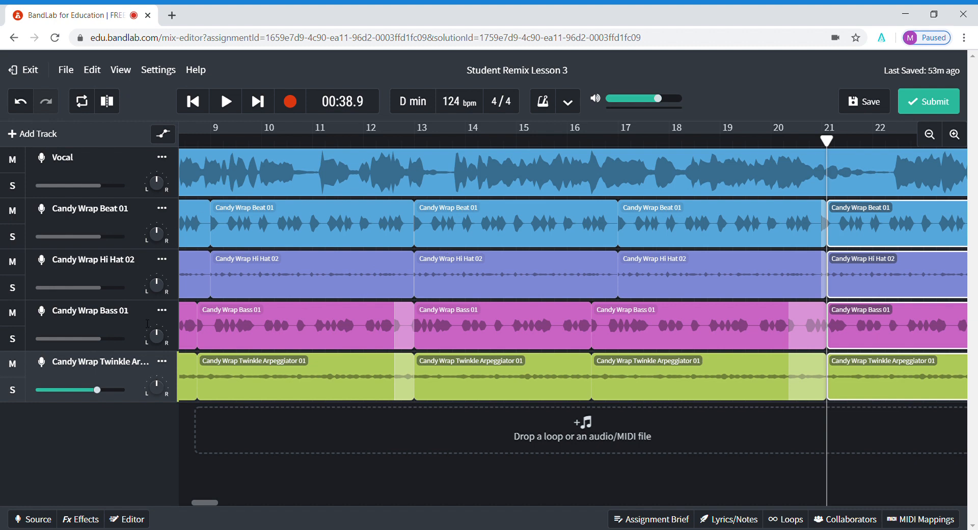
- Delete the Candy Wrap Beat 01 and Twinkle Arpeggiator 01 clips from the four-bar intro before the vocal
drag(206, 502, 170, 508)
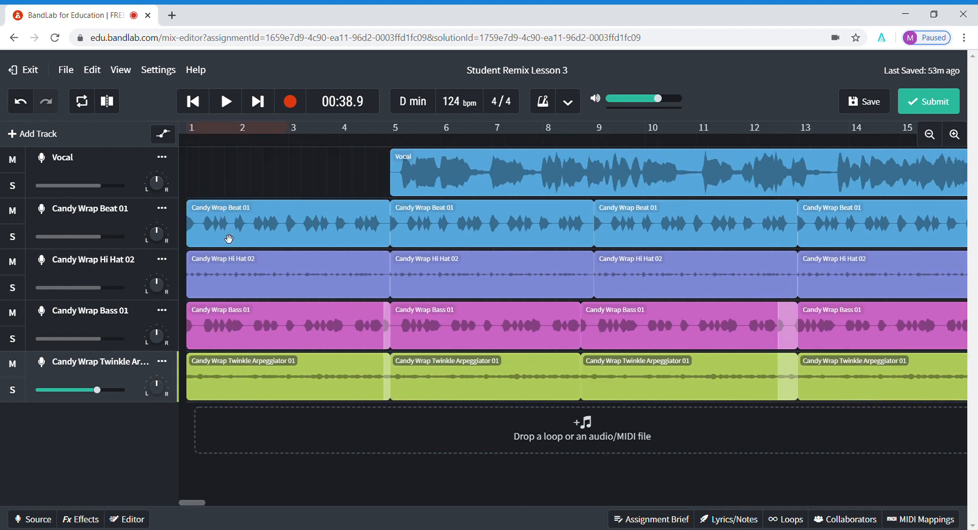
click(276, 231)
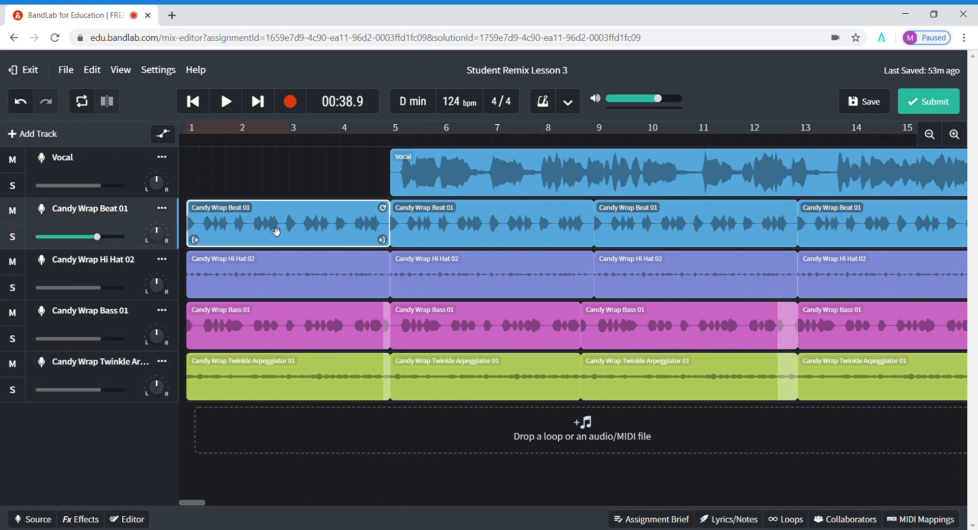
key(Delete)
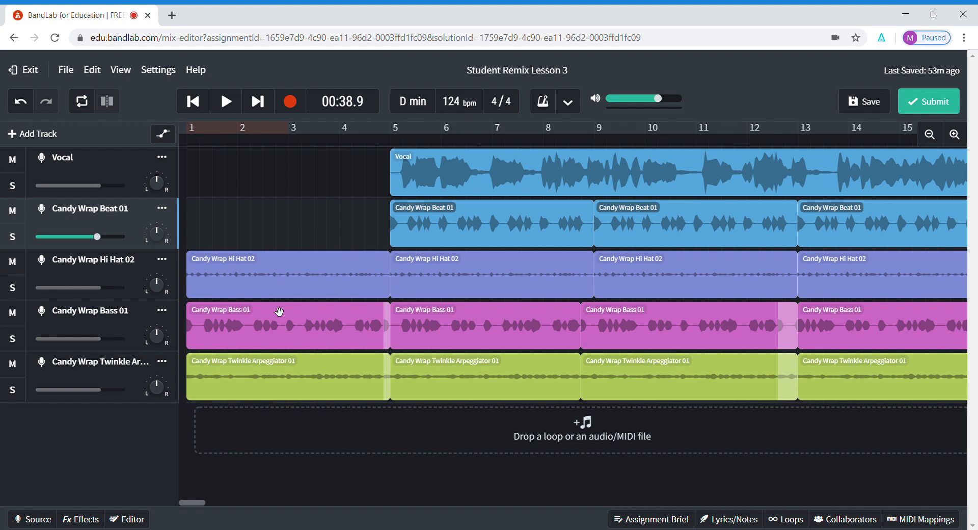
click(293, 390)
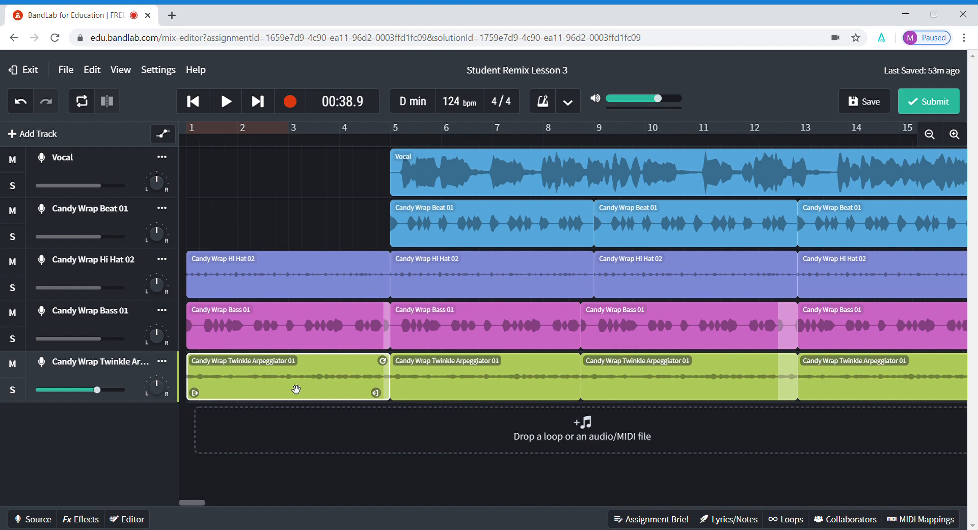
key(Delete)
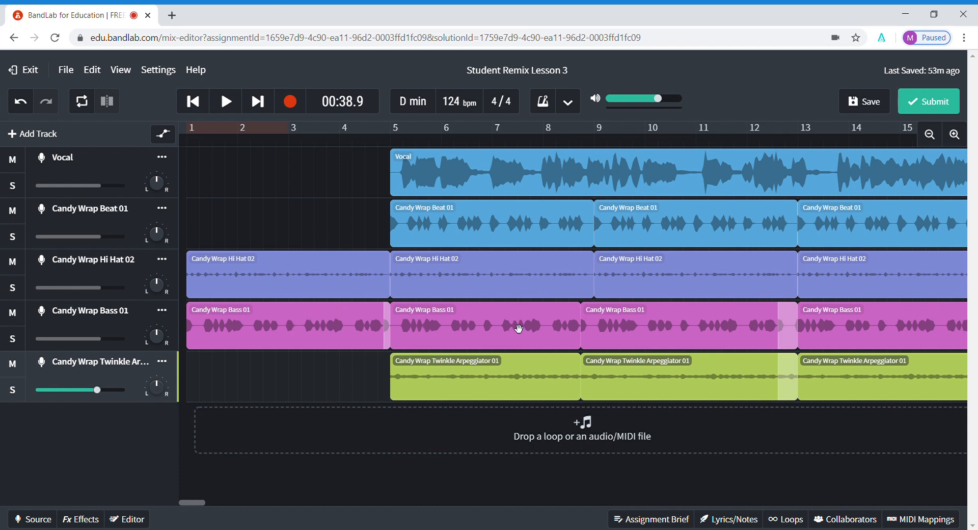
- Delete the Twinkle Arpeggiator 01 clip starting at bar 5 and the Candy Wrap Bass 01 clip starting at bar 13
click(488, 381)
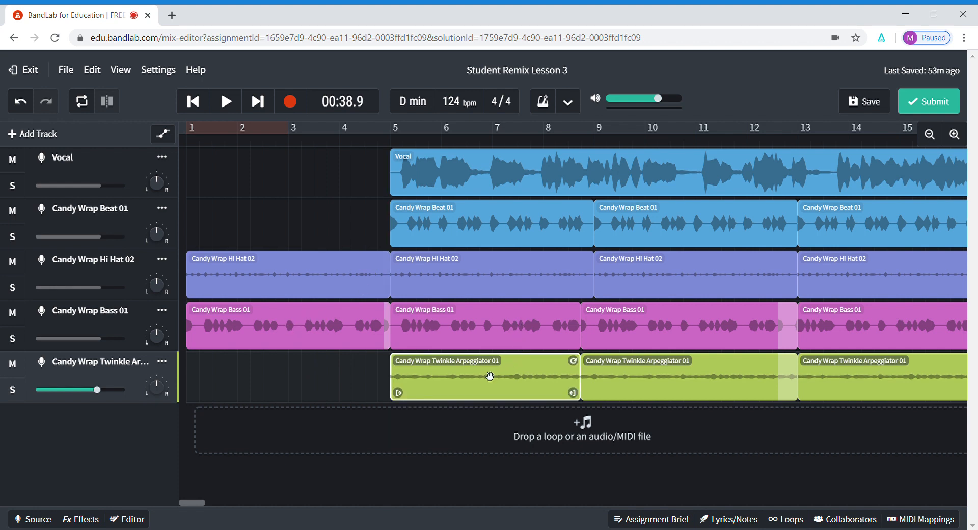
key(Delete)
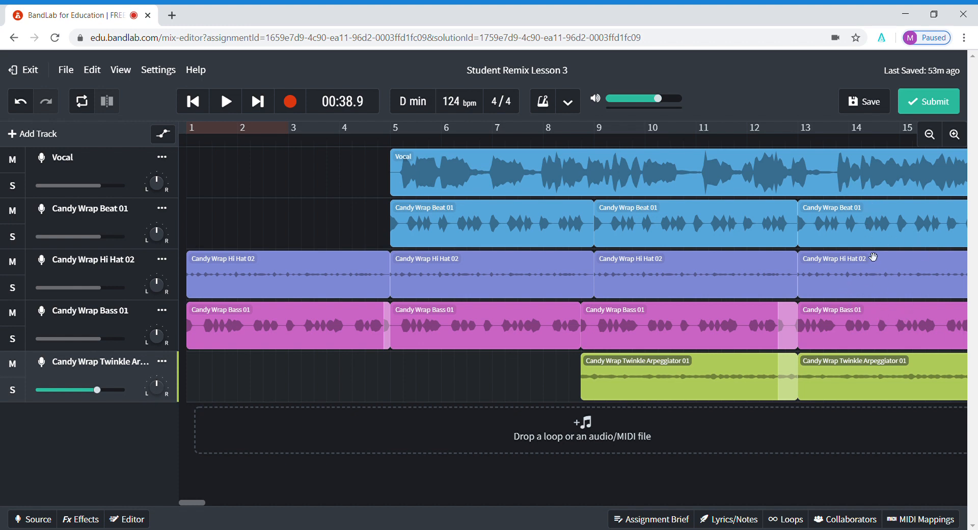
click(890, 331)
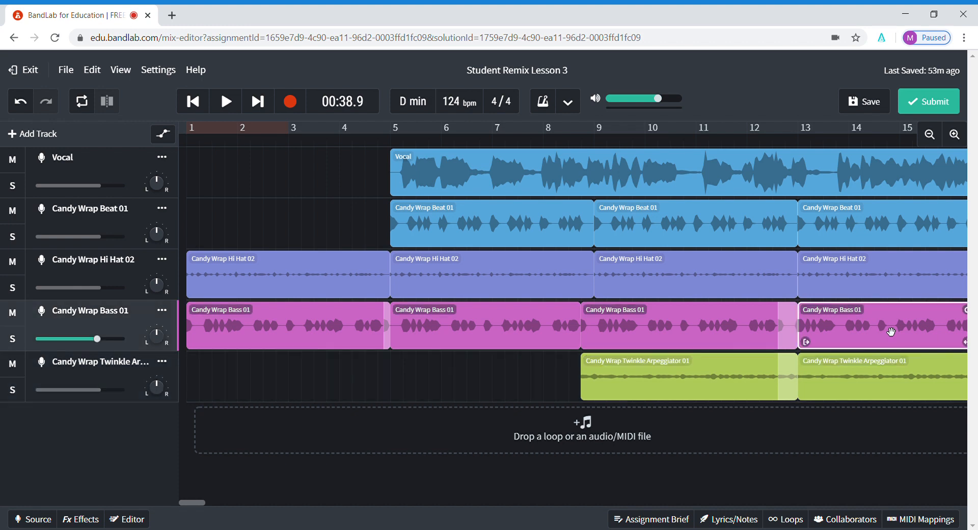
key(Delete)
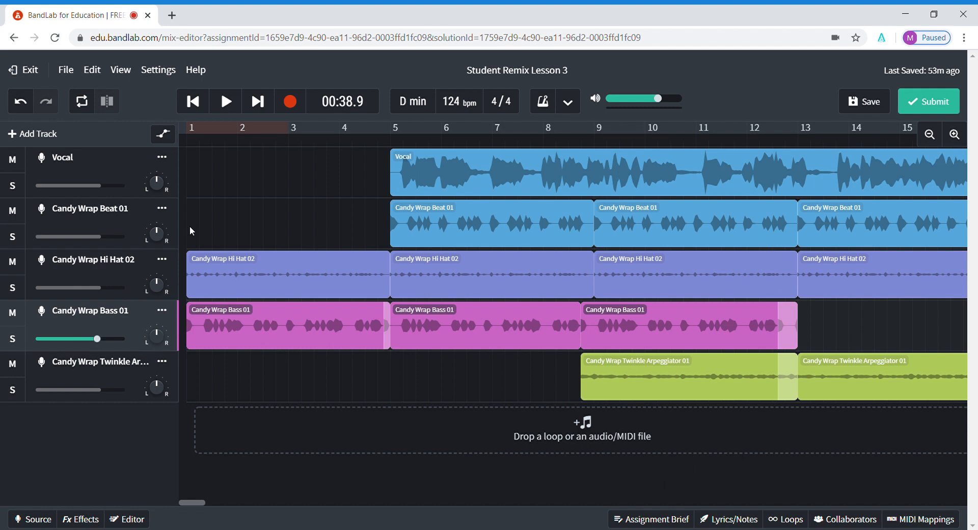
- Listen to the new arrangement from the beginning, and check the assignment brief for the required parts
click(194, 102)
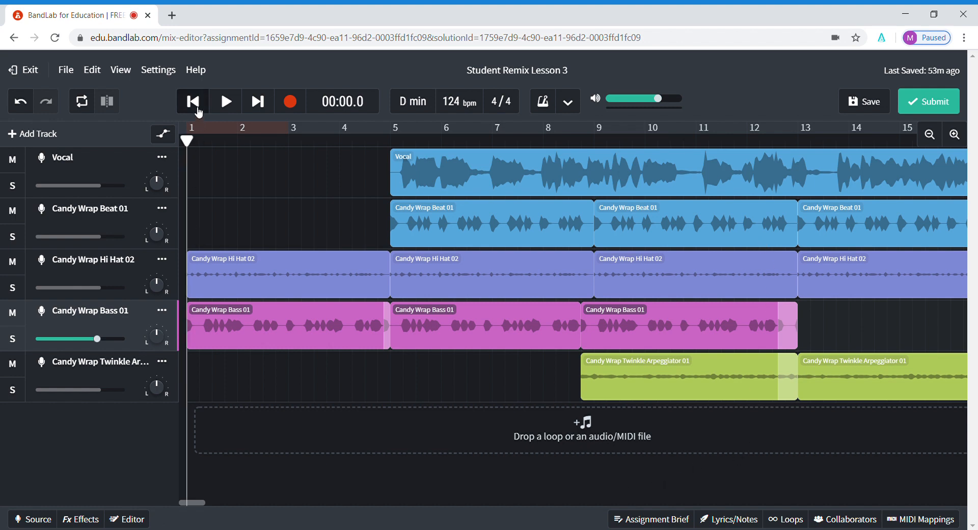
click(231, 105)
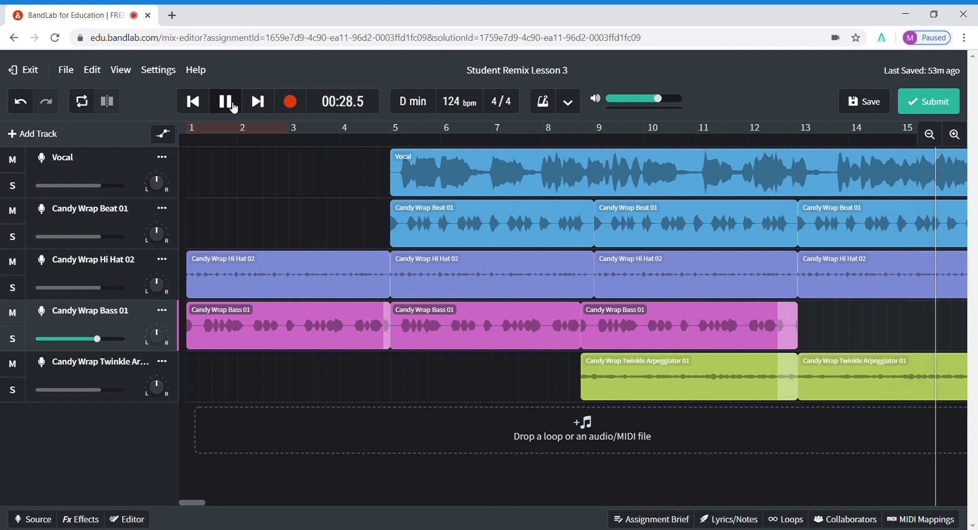
click(233, 107)
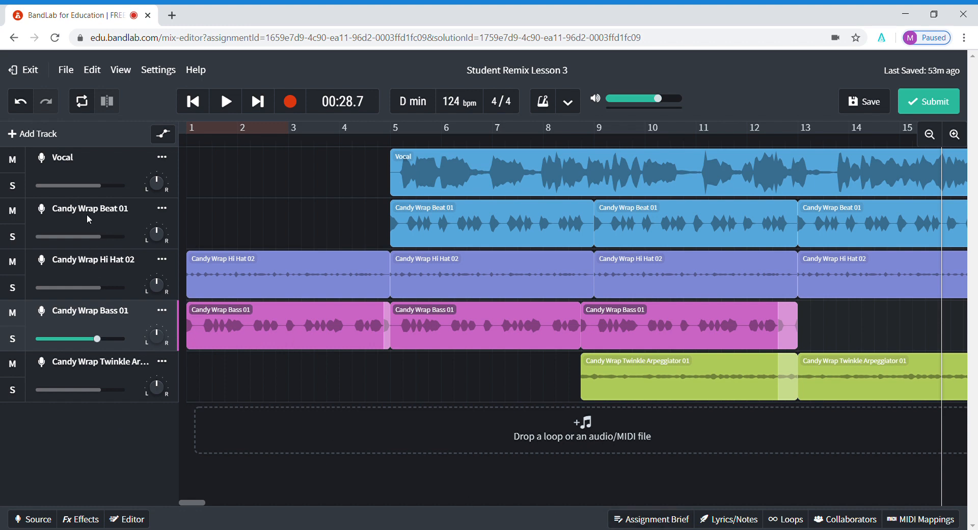
click(669, 517)
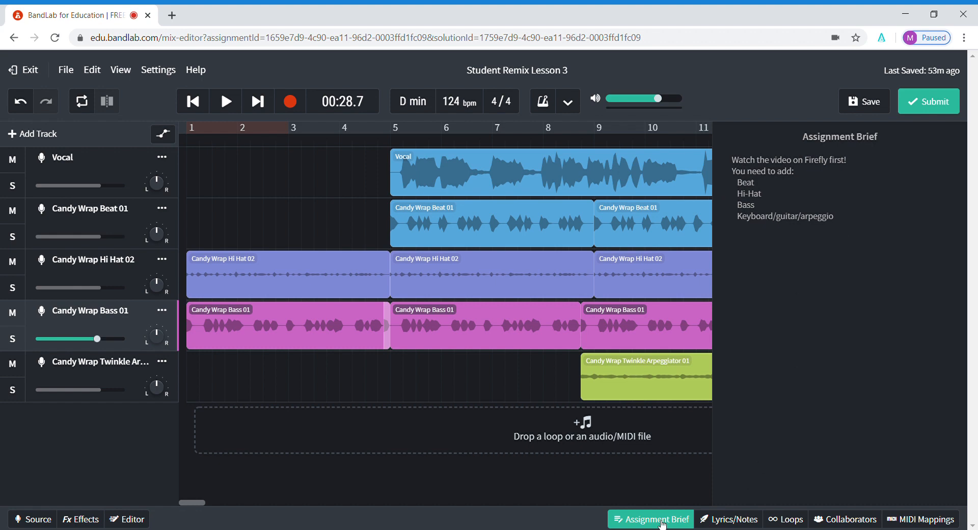
click(661, 523)
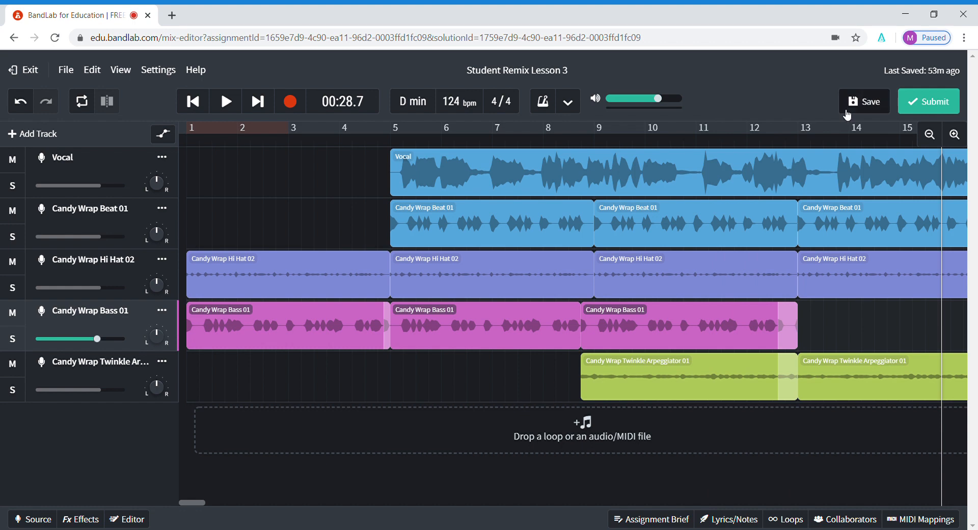